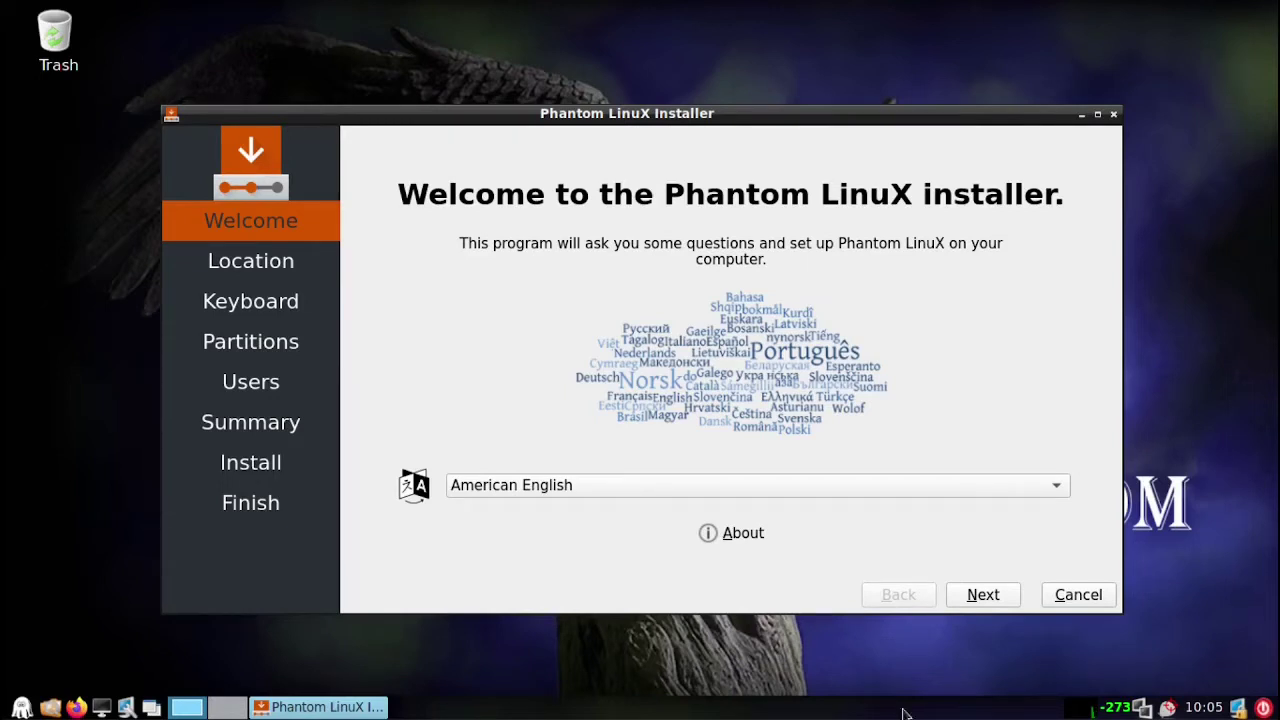
Move past the Welcome page and accept the Rome time zone and US keyboard layout
click(983, 595)
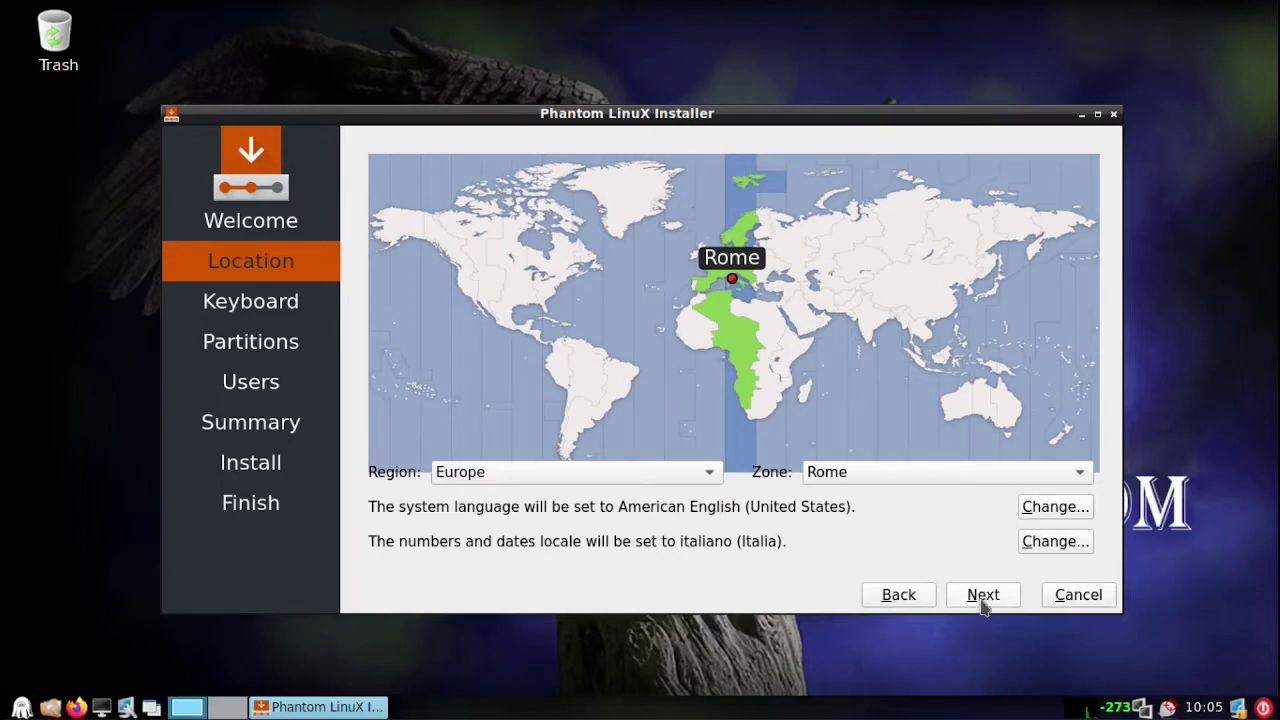
click(983, 599)
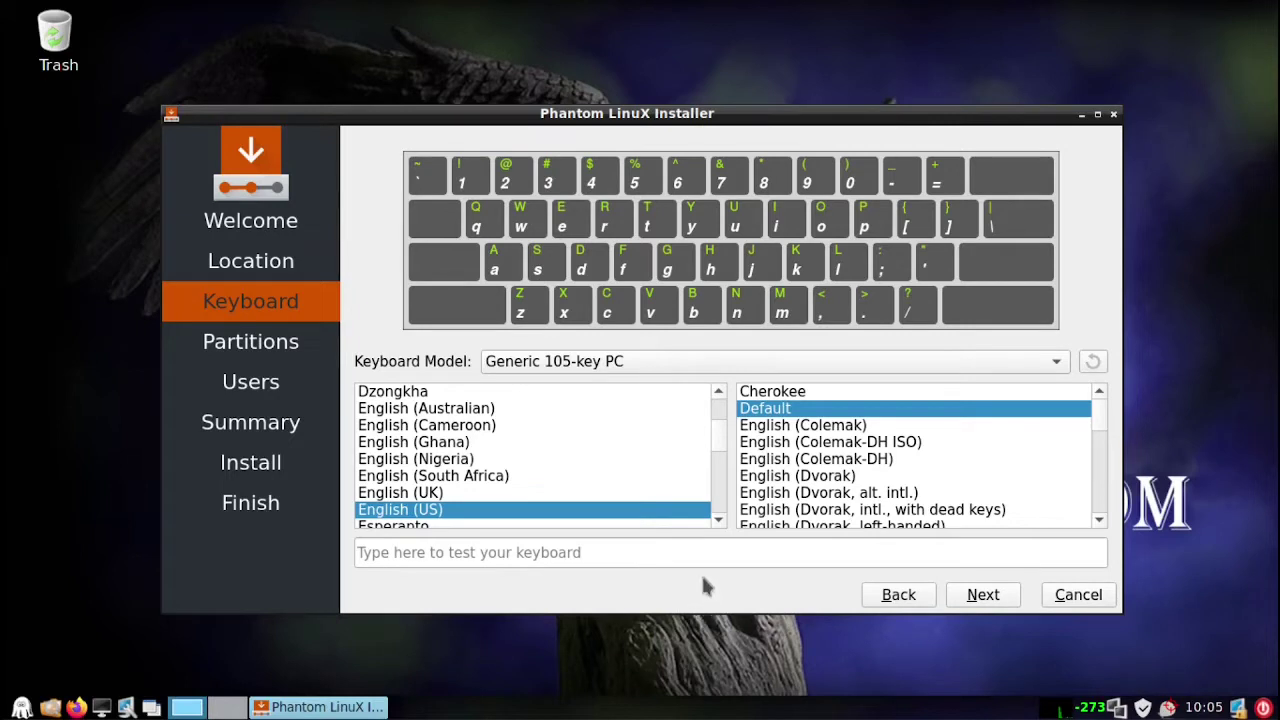
click(983, 596)
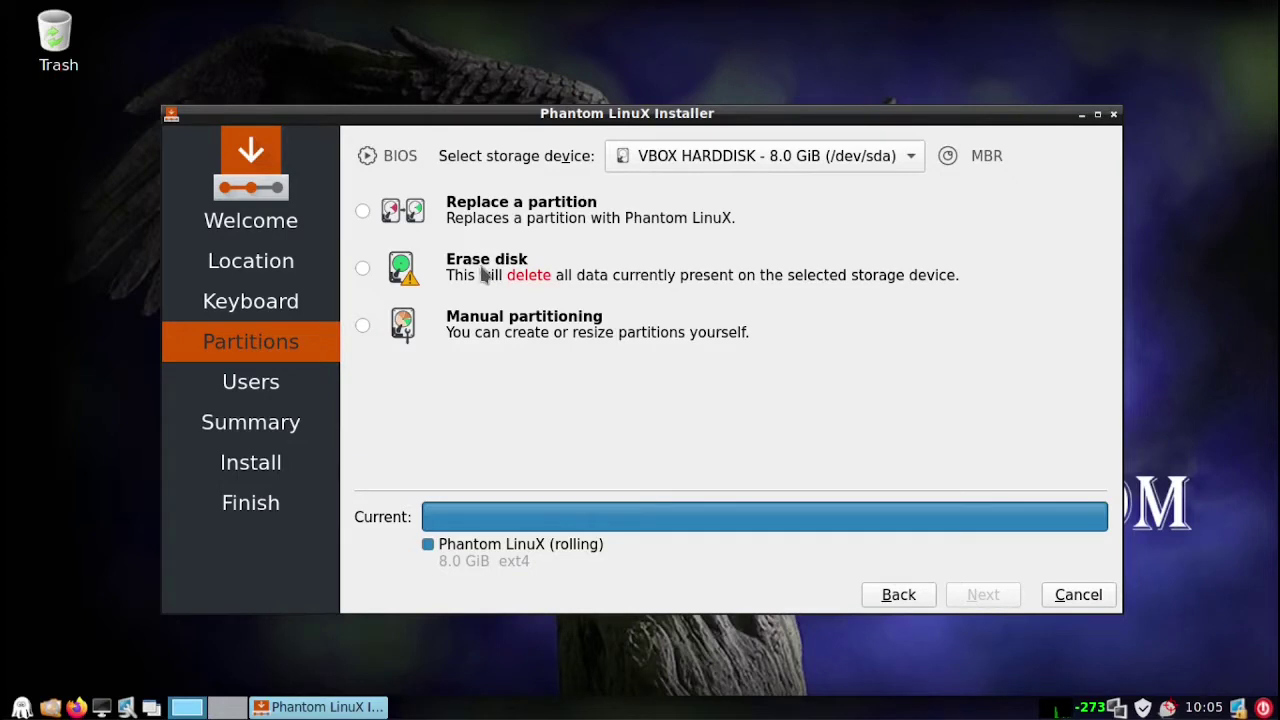
Choose to erase the whole 8.0 GiB disk and maximize the installer window
click(484, 275)
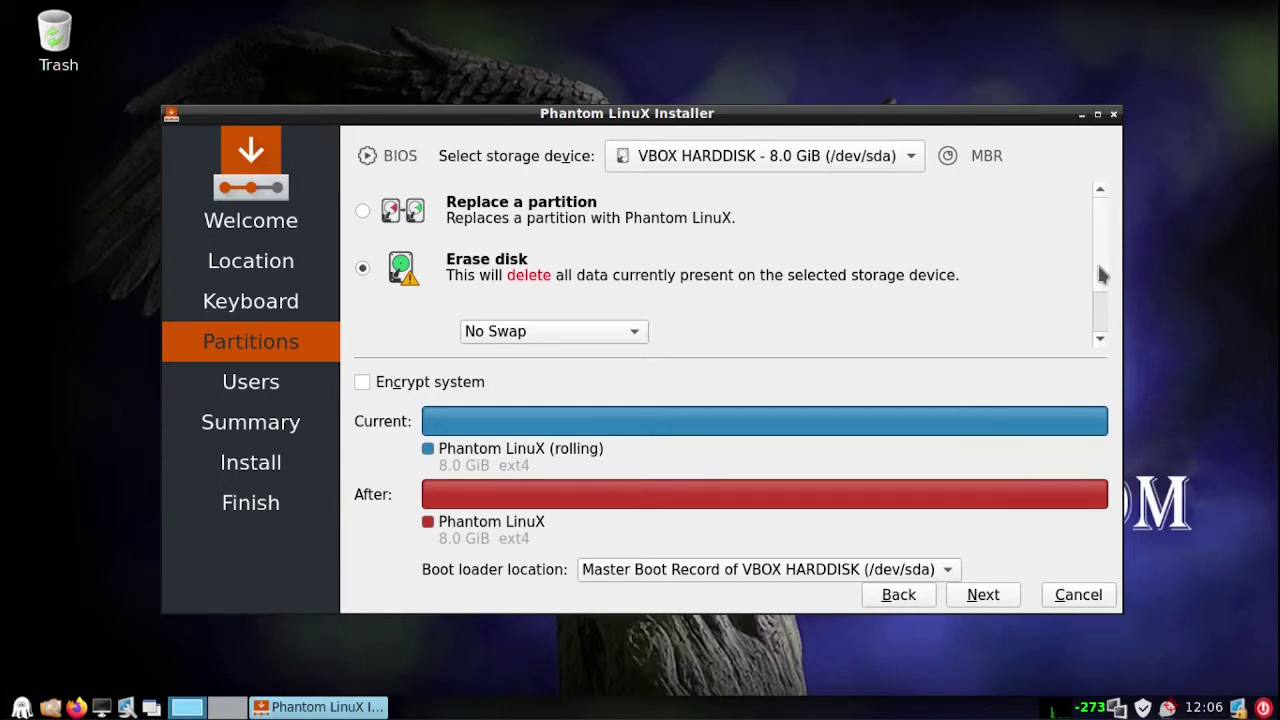
drag(1100, 275, 1104, 228)
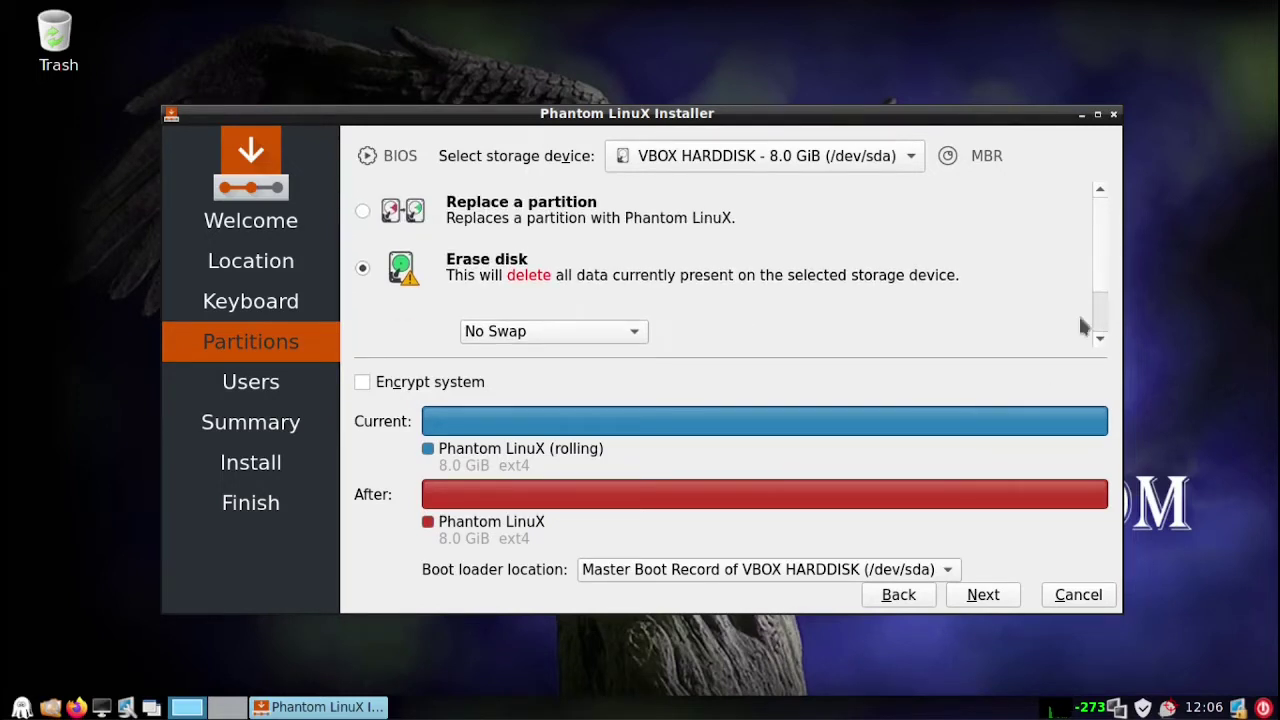
click(1097, 115)
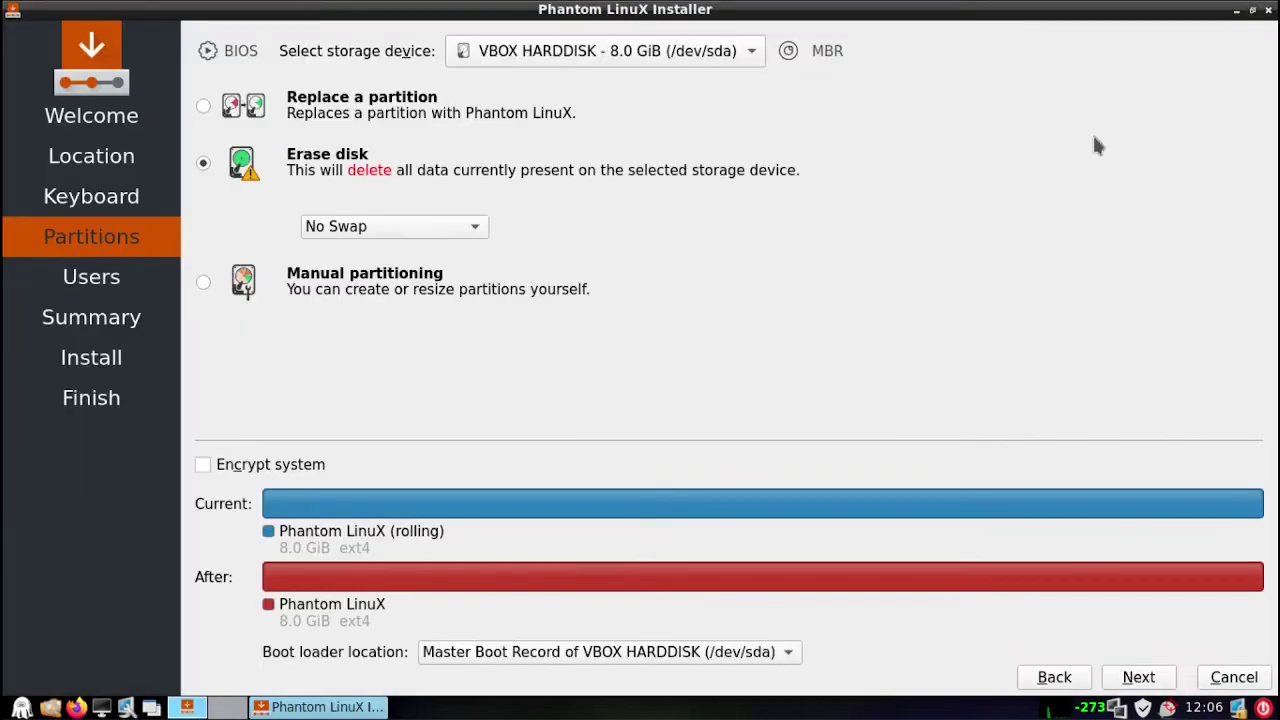
Create the account 'test' on computer test-virtualbox, entering the password and its confirmation
click(1140, 677)
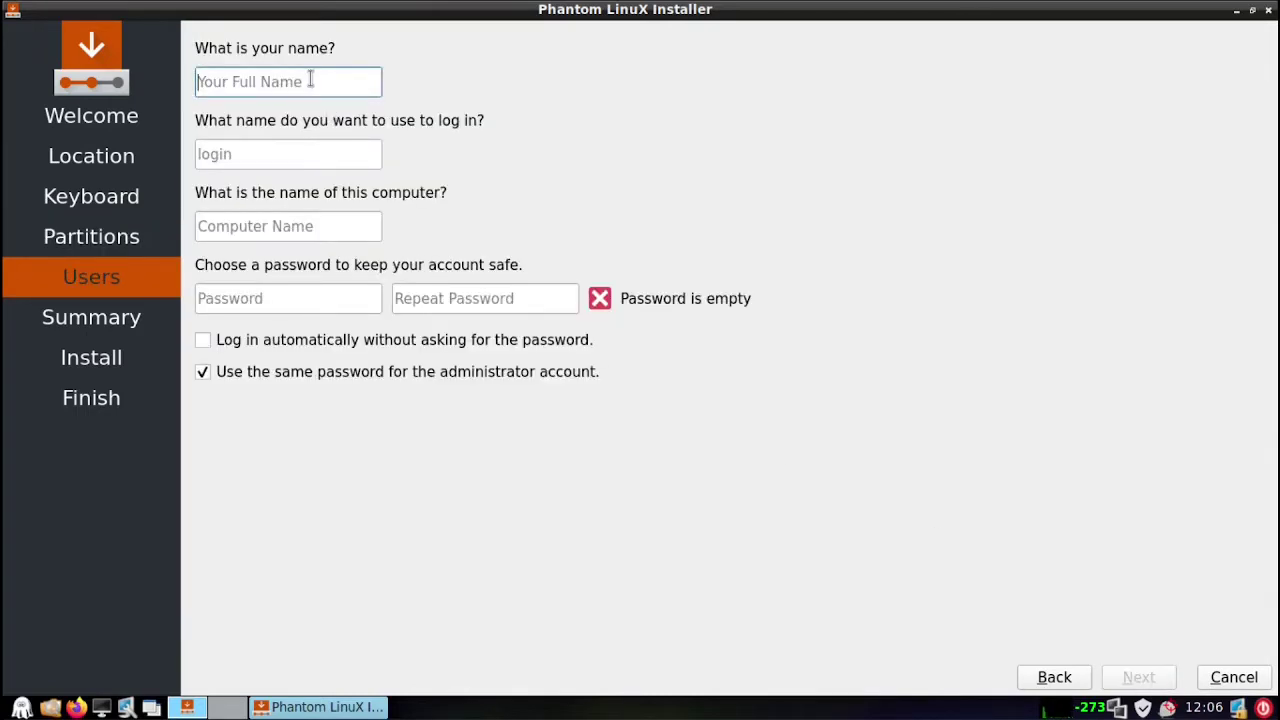
text(tes)
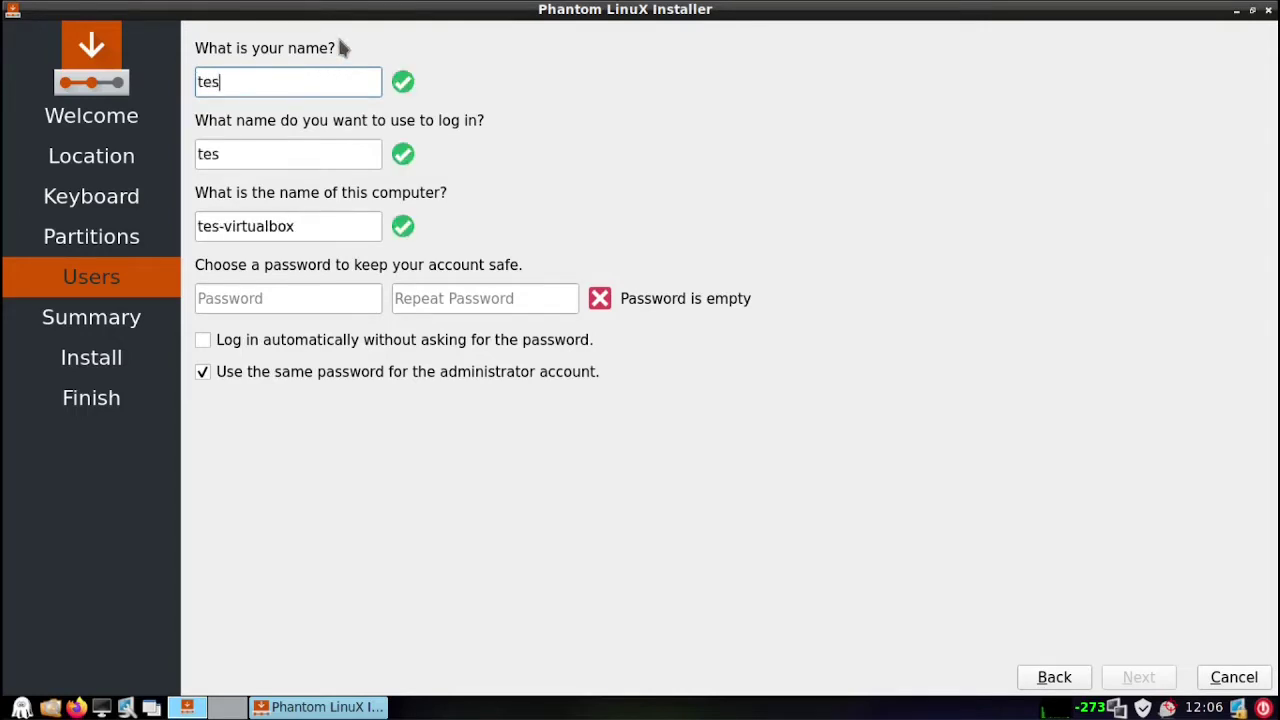
text(t)
key(Tab)
key(Tab)
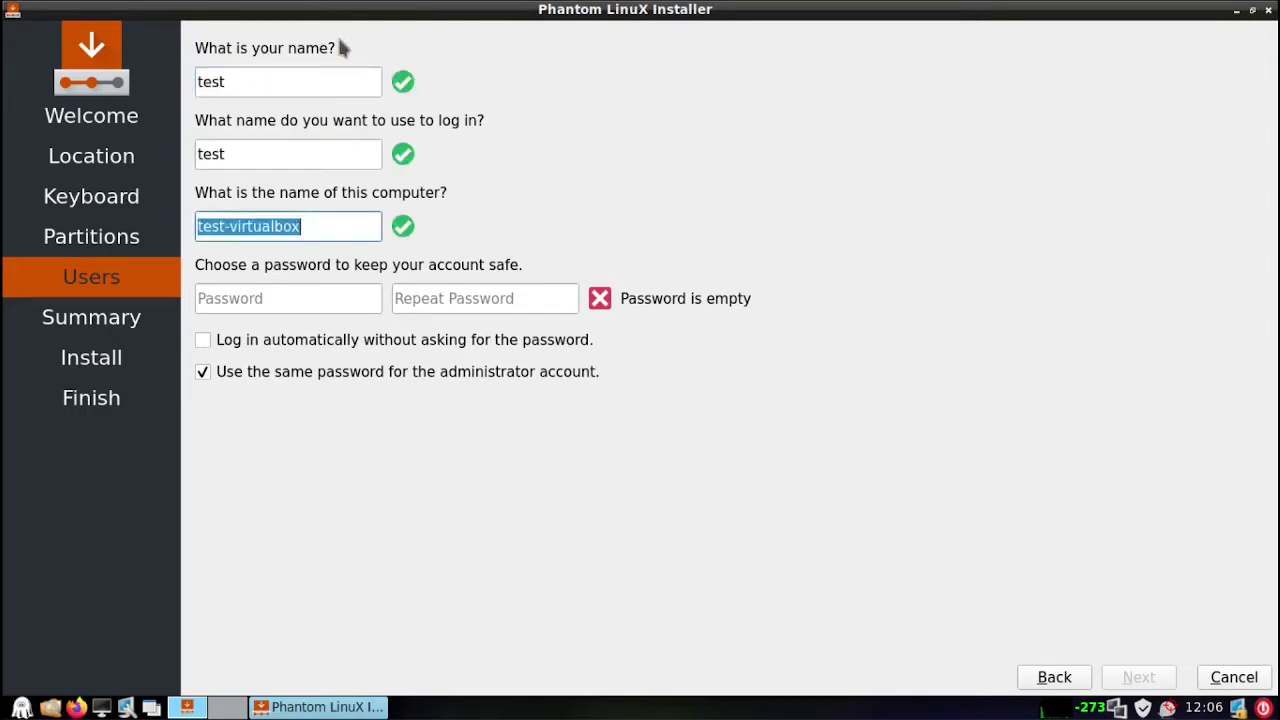
key(Tab)
text(test)
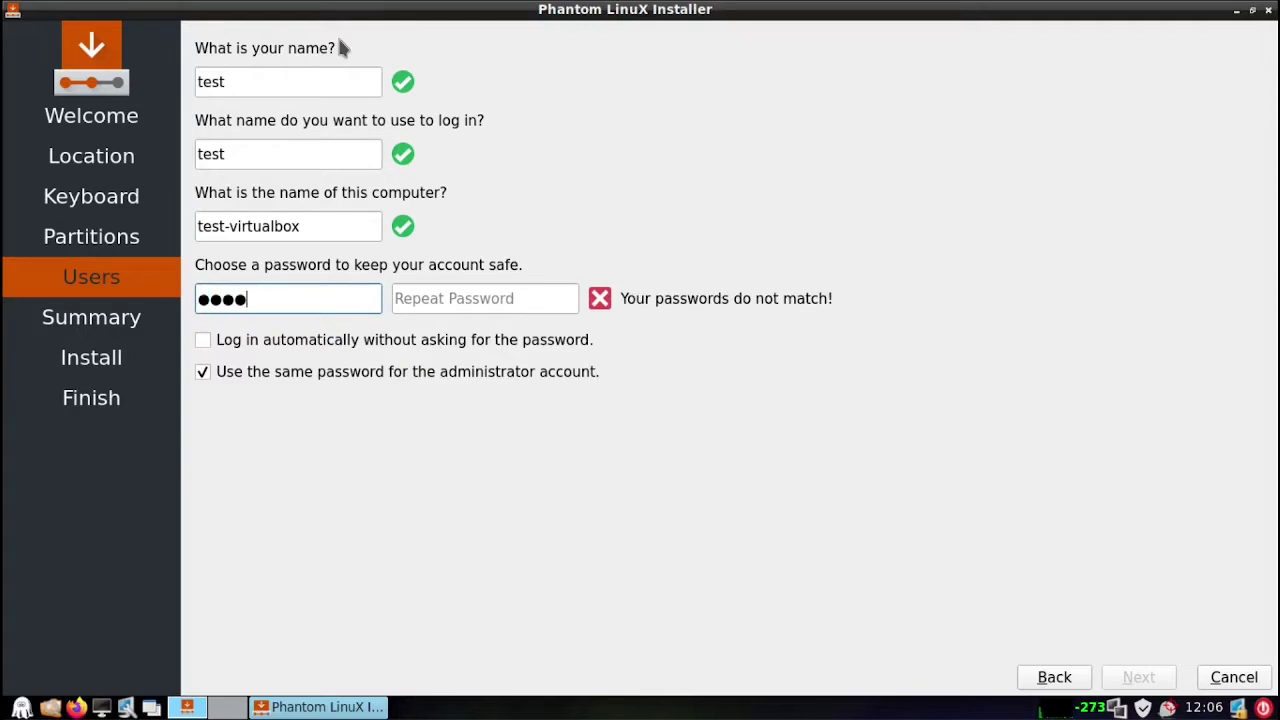
text(123456)
key(Tab)
text(test12)
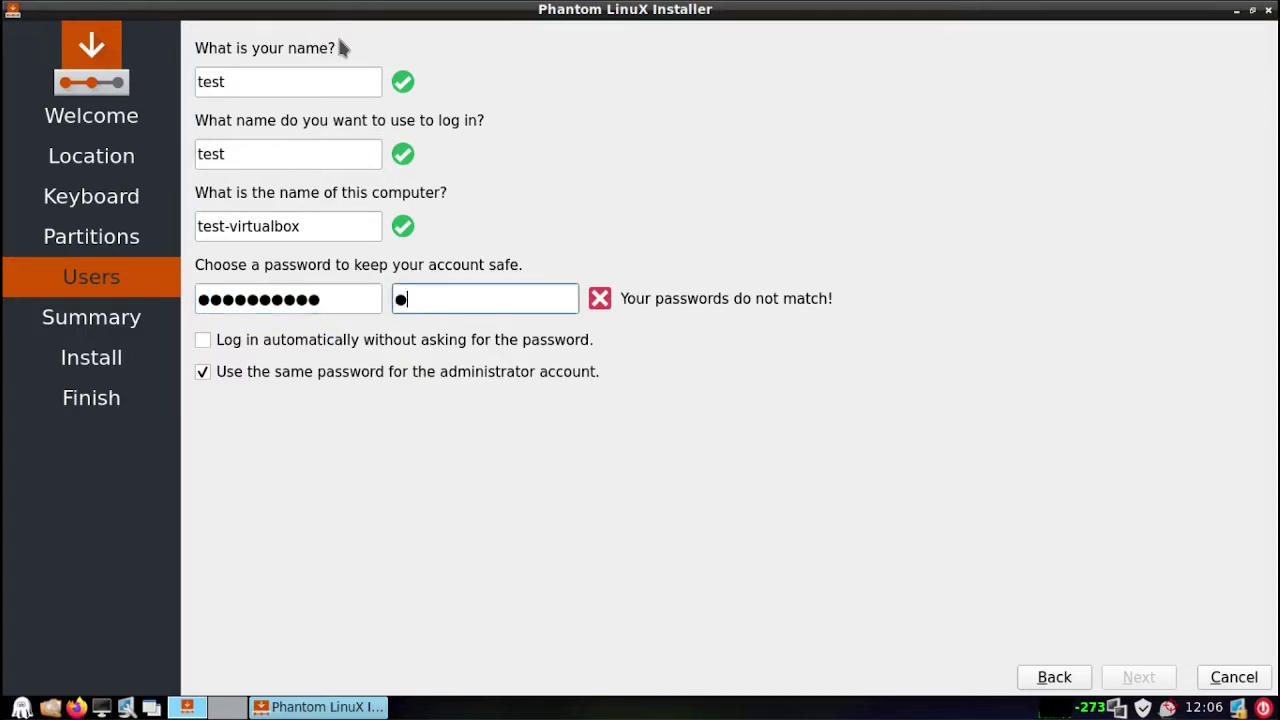
text(3456)
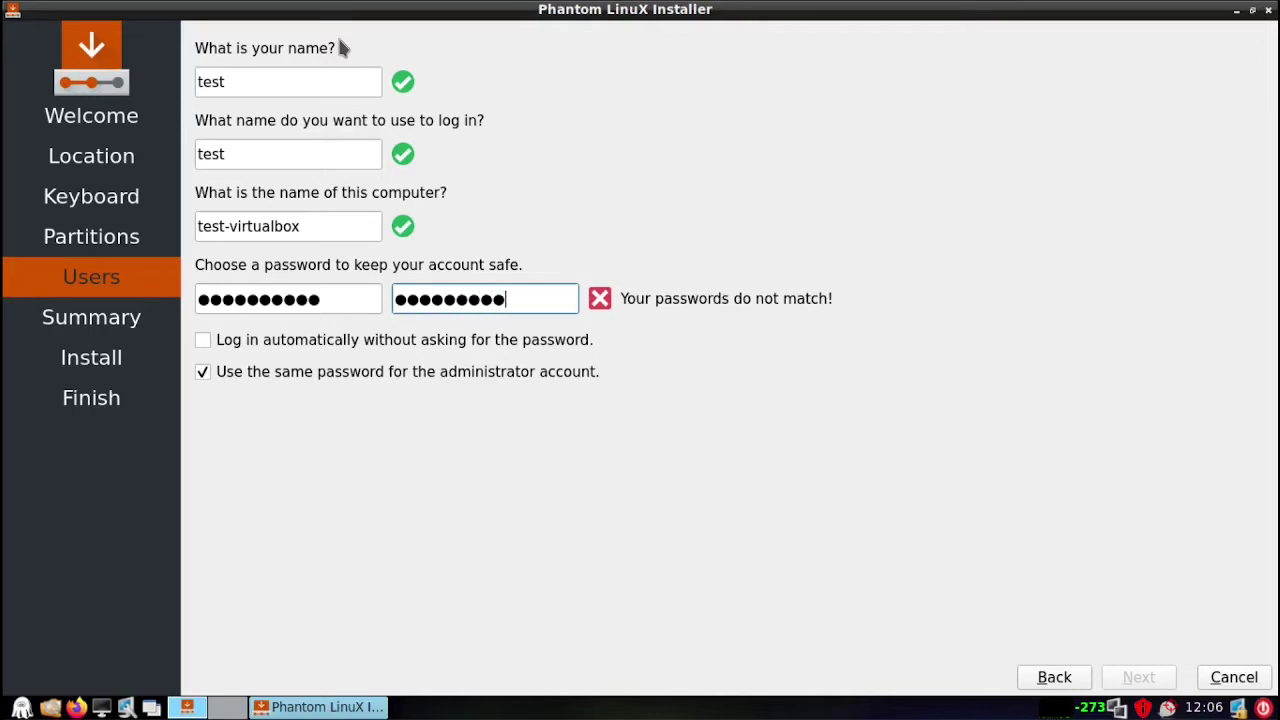
text(6)
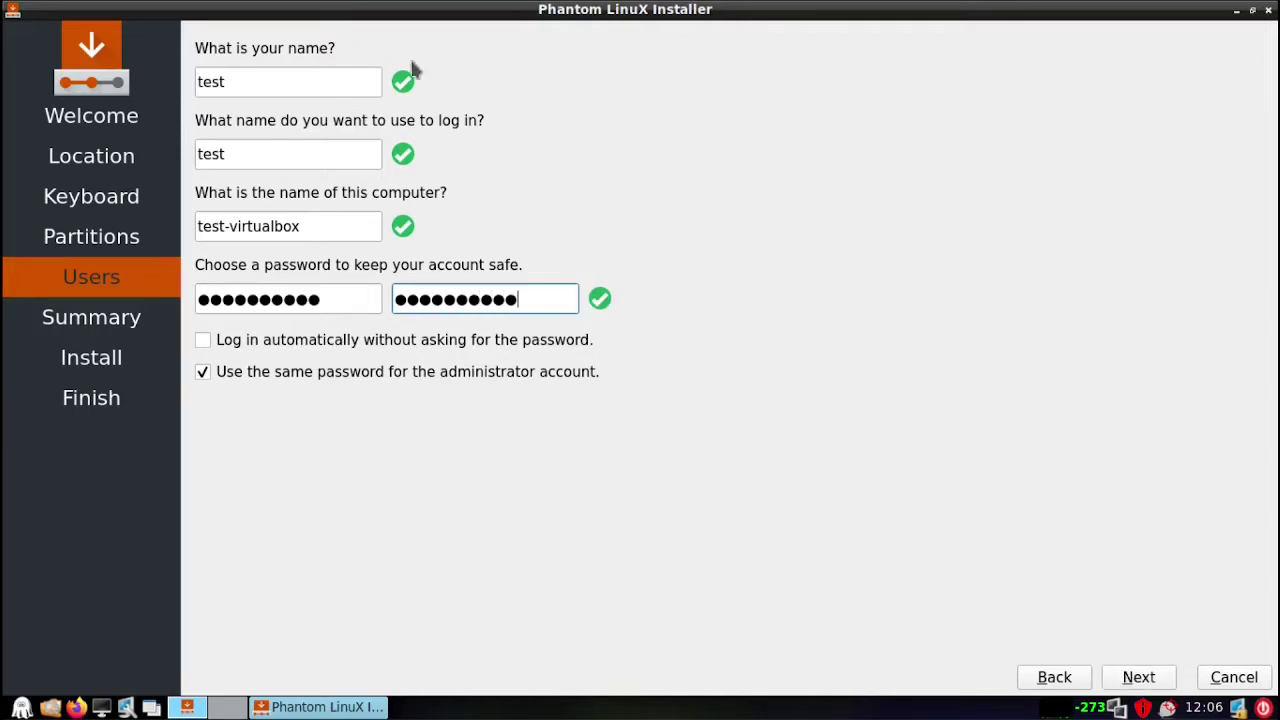
Scroll through the Summary page, then install Phantom LinuX onto the erased 8 GiB disk
click(1148, 679)
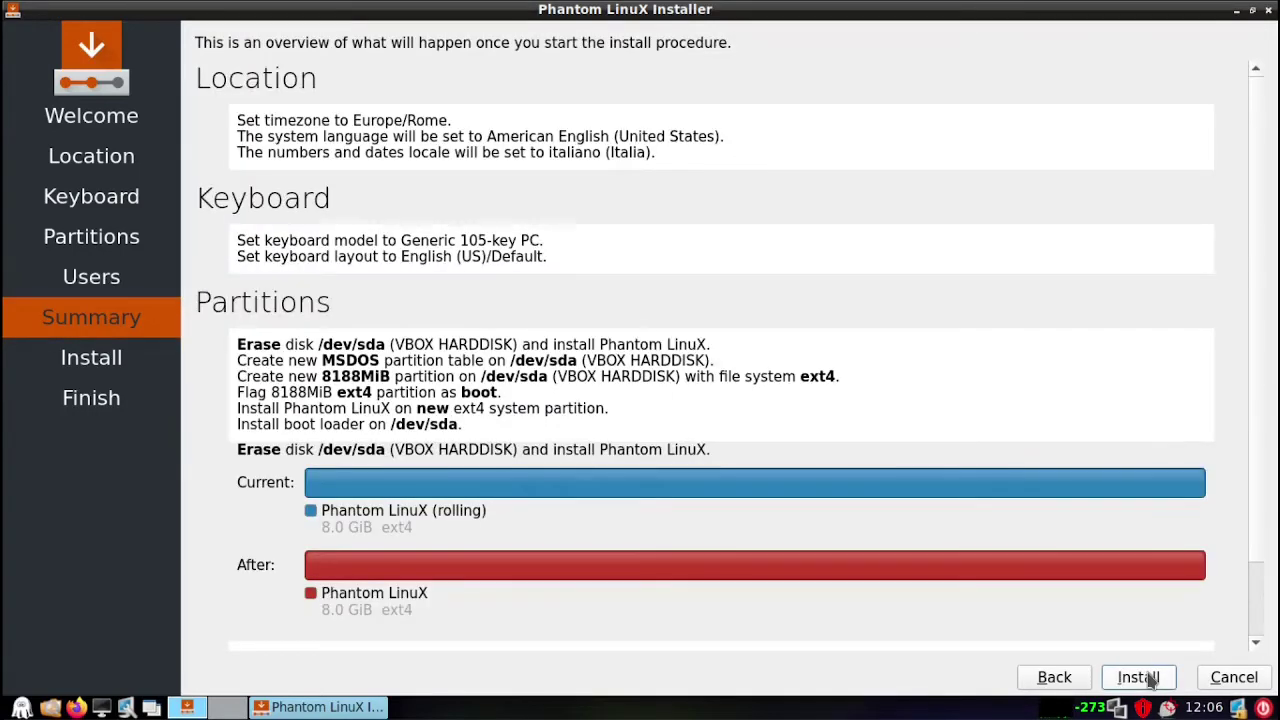
scroll(1257, 563, down, 3)
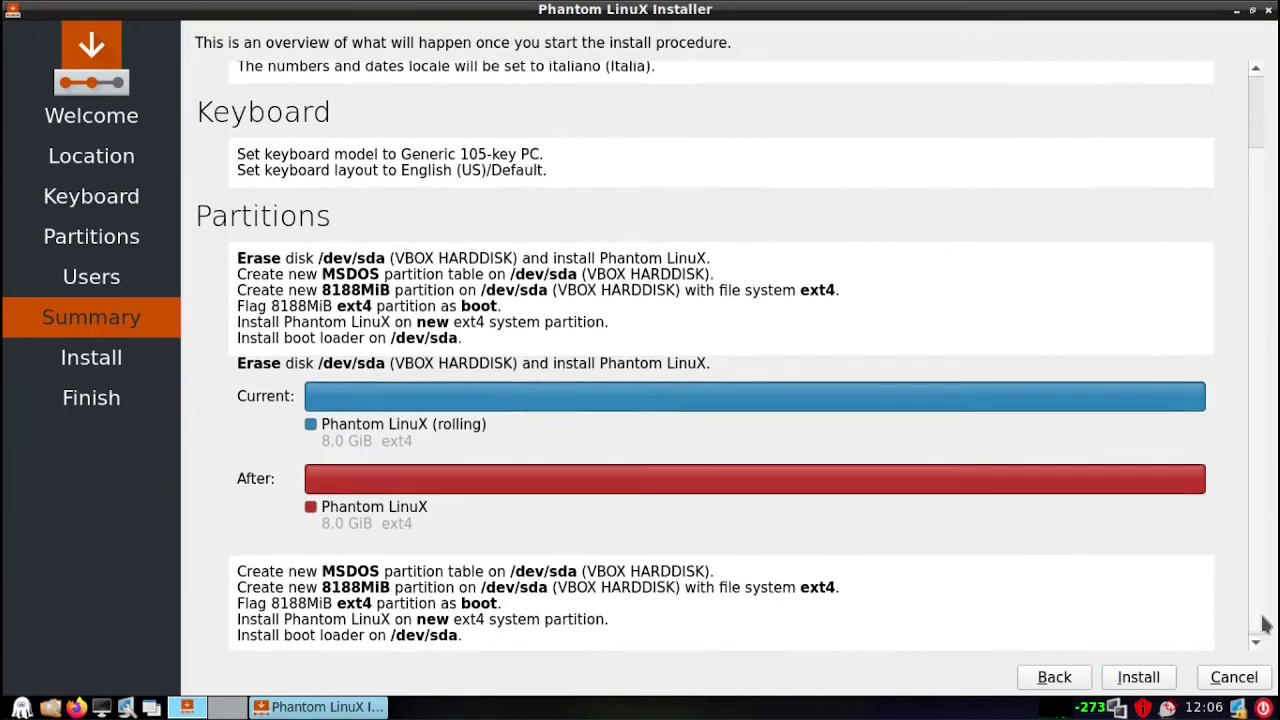
scroll(1264, 636, down, 1)
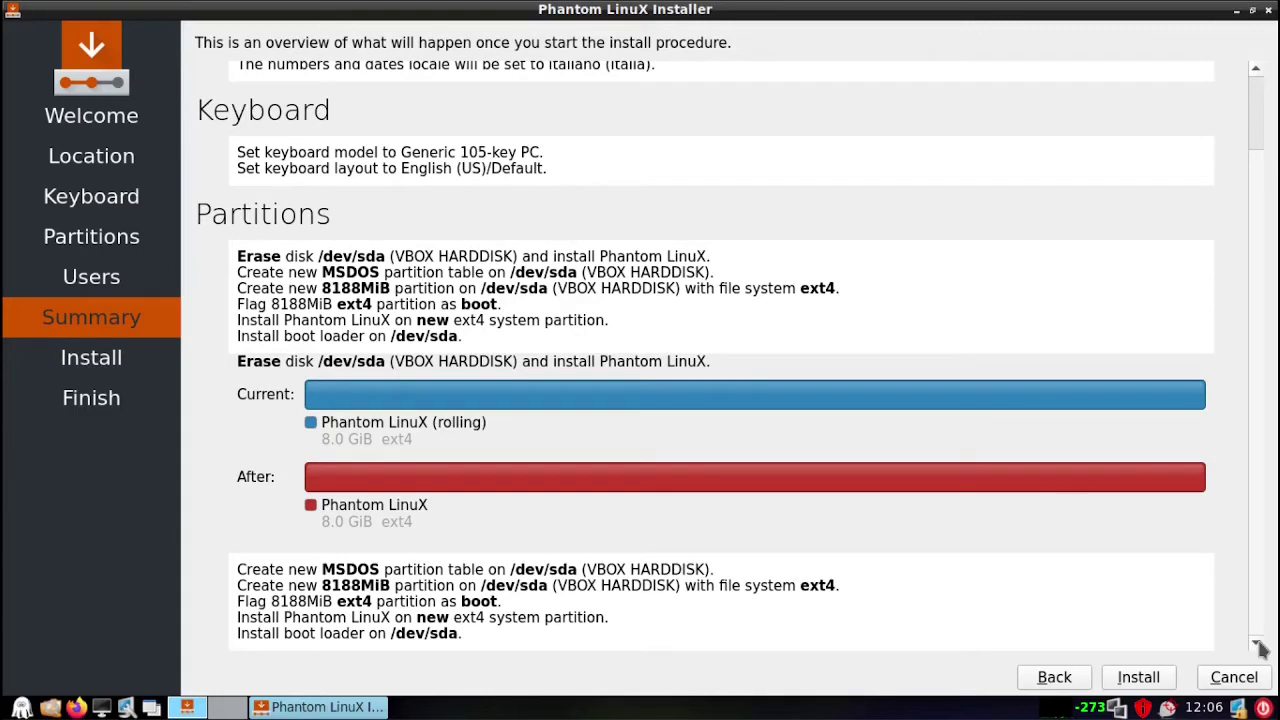
click(1138, 677)
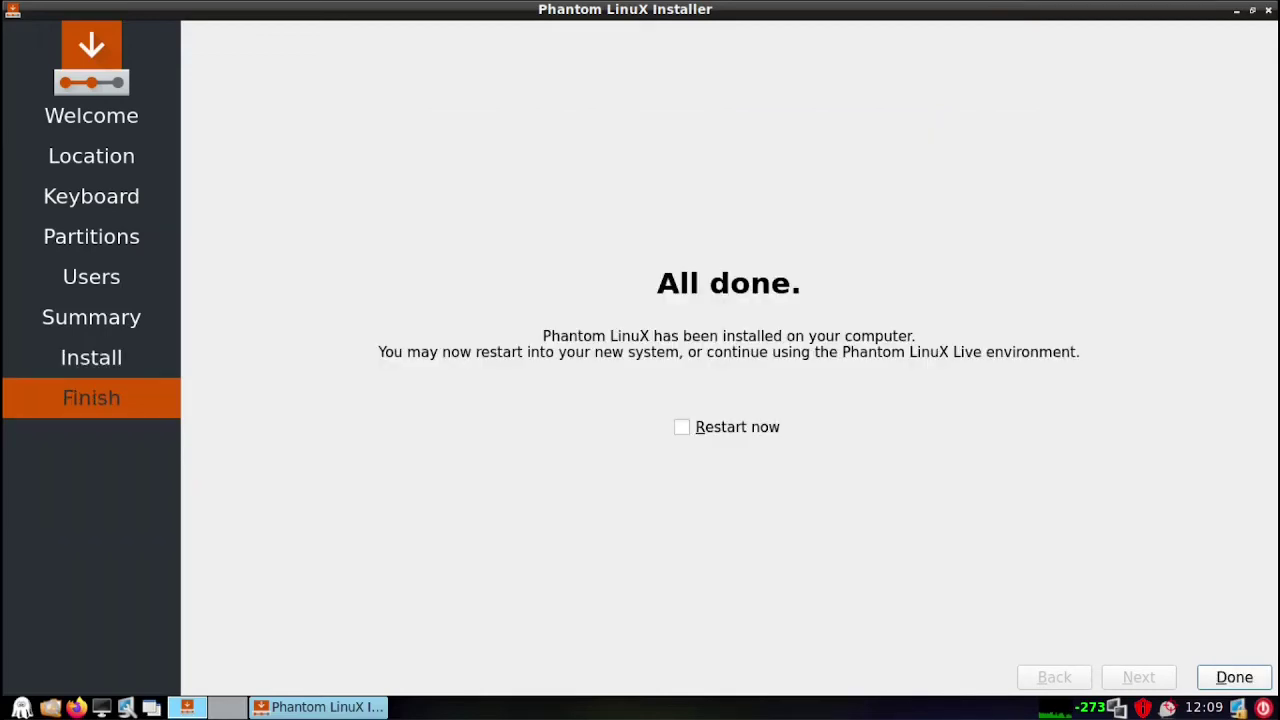
Tick Restart now on the Finish page and close the installer to reboot
click(744, 430)
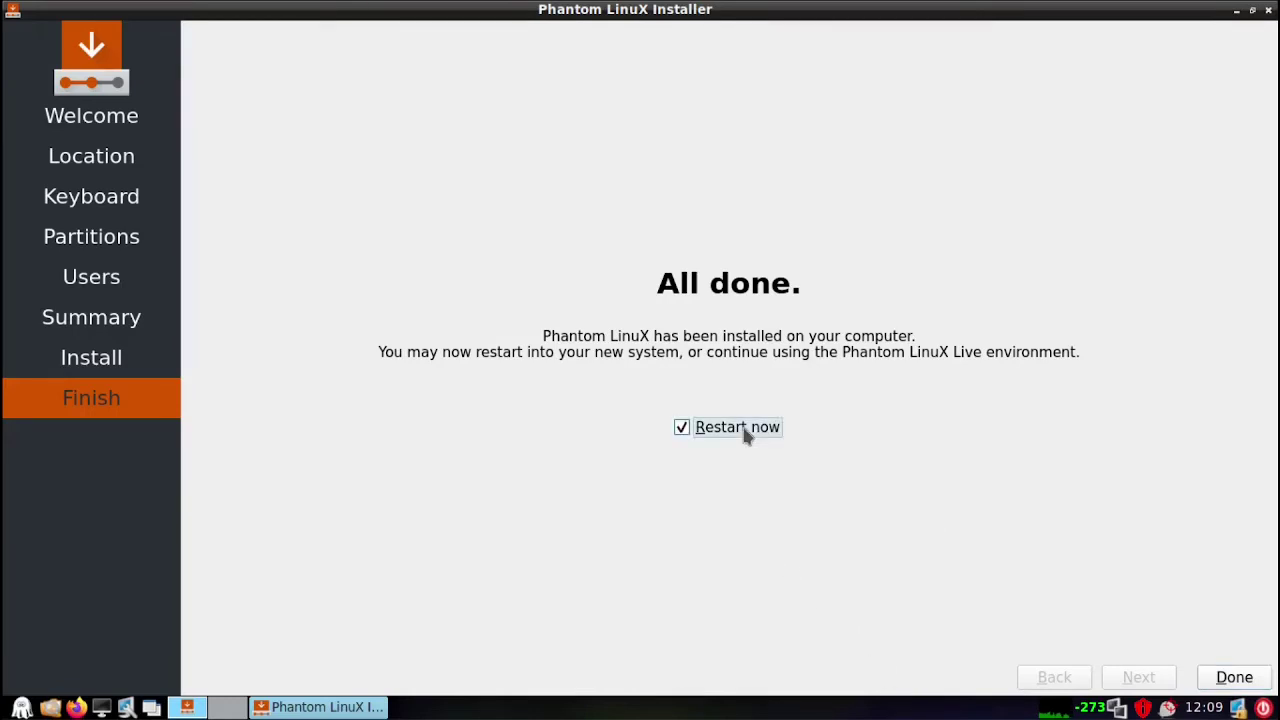
click(1236, 678)
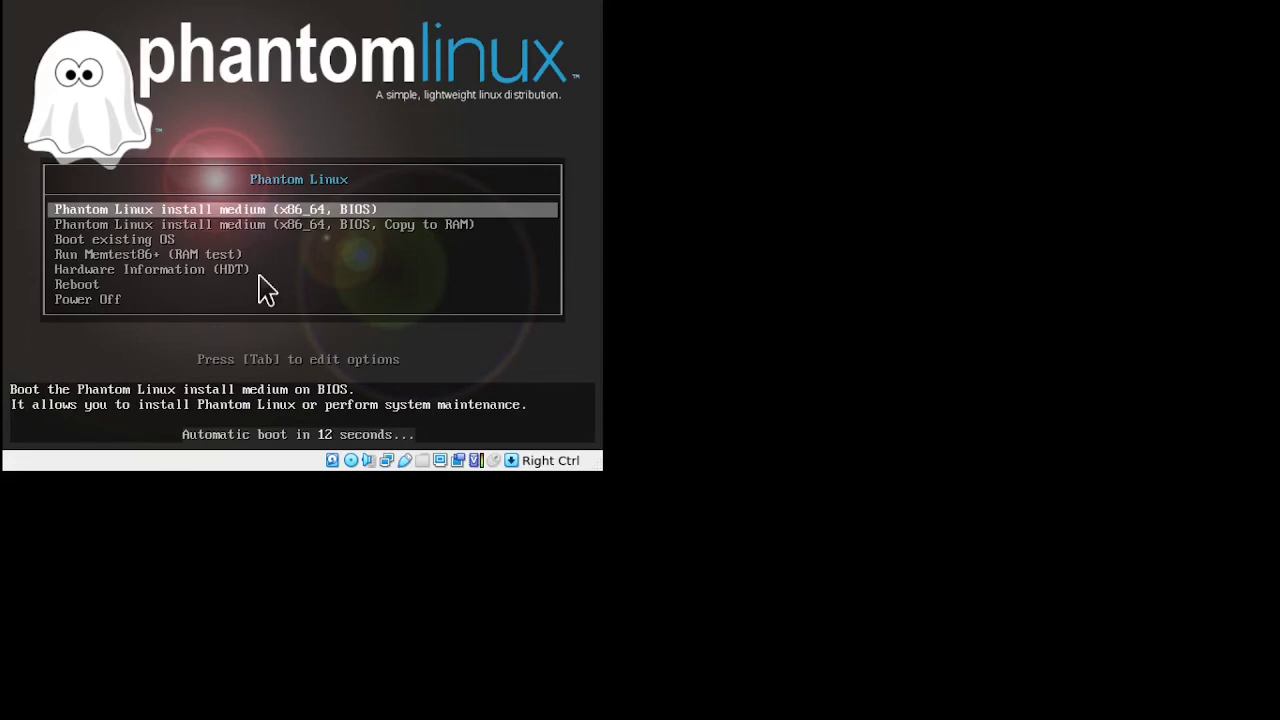
Choose Boot existing OS, then boot the Arch Linux entry from the GRUB 2.06 menu
key(Down)
key(Down)
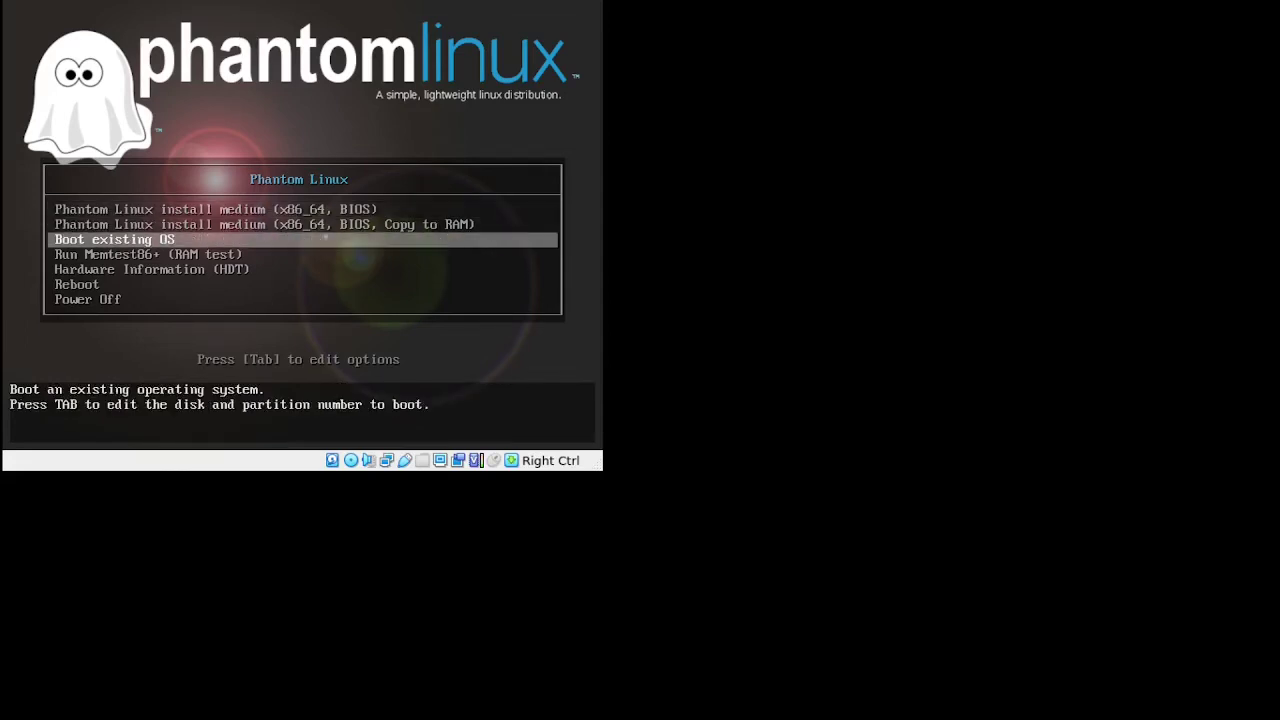
key(Return)
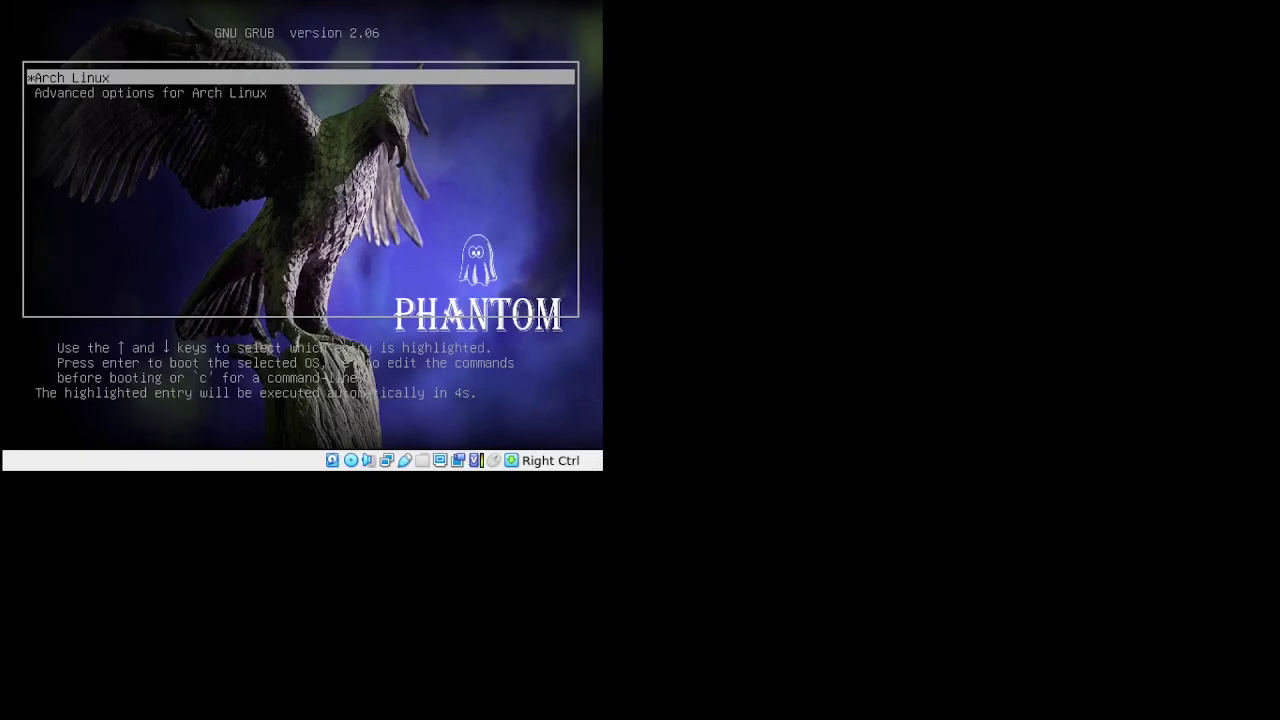
key(Return)
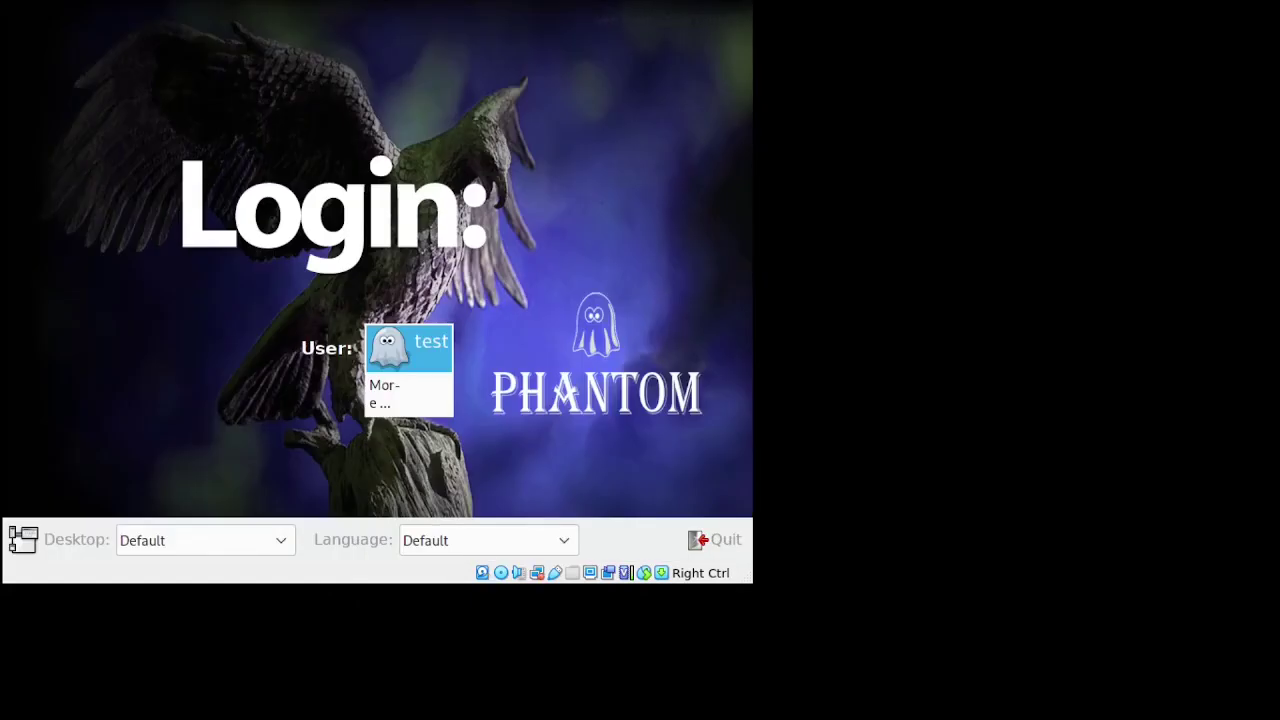
Log in as user test with the account password to load the Phantom desktop
key(Return)
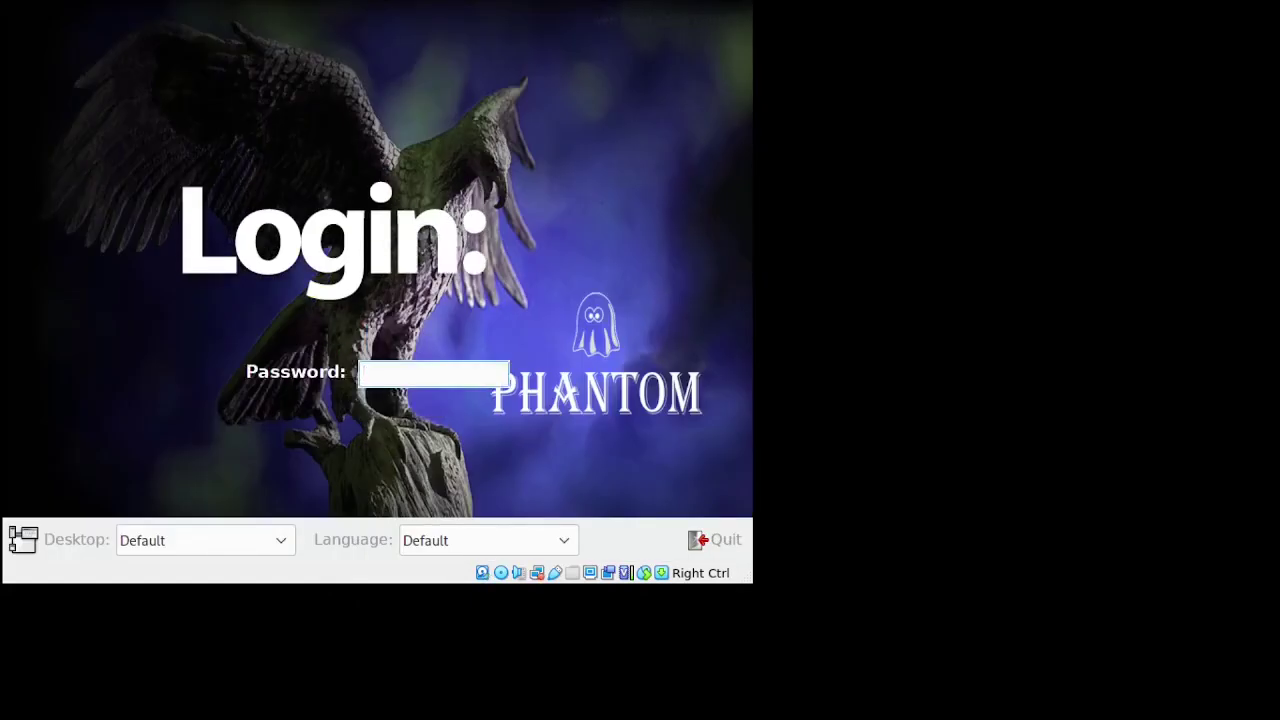
text(••••••••••)
key(Return)
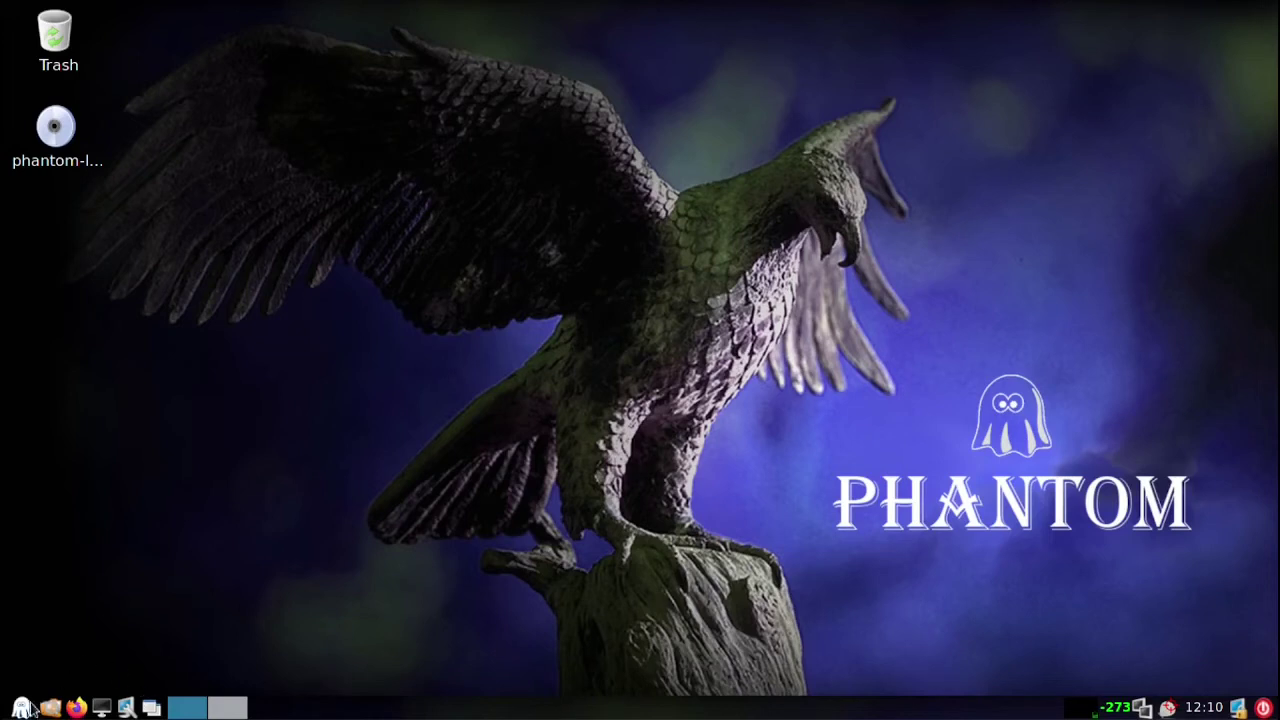
click(21, 708)
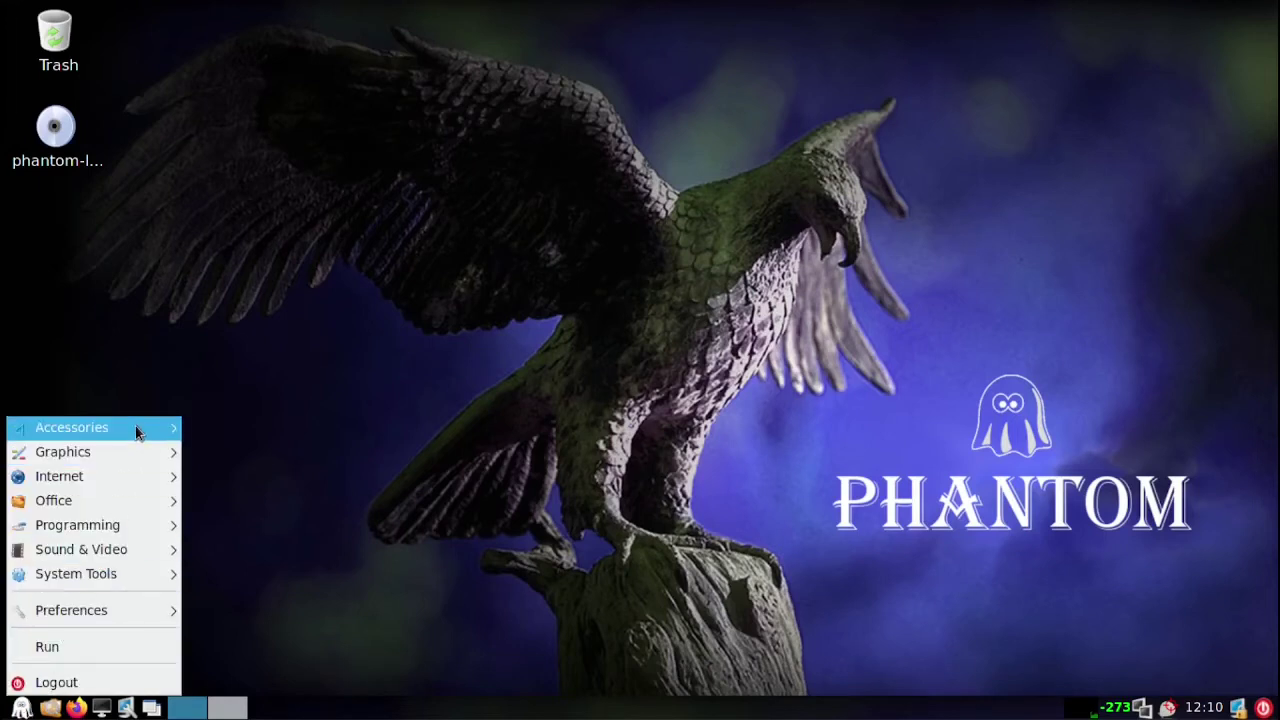
mouse_move(136, 428)
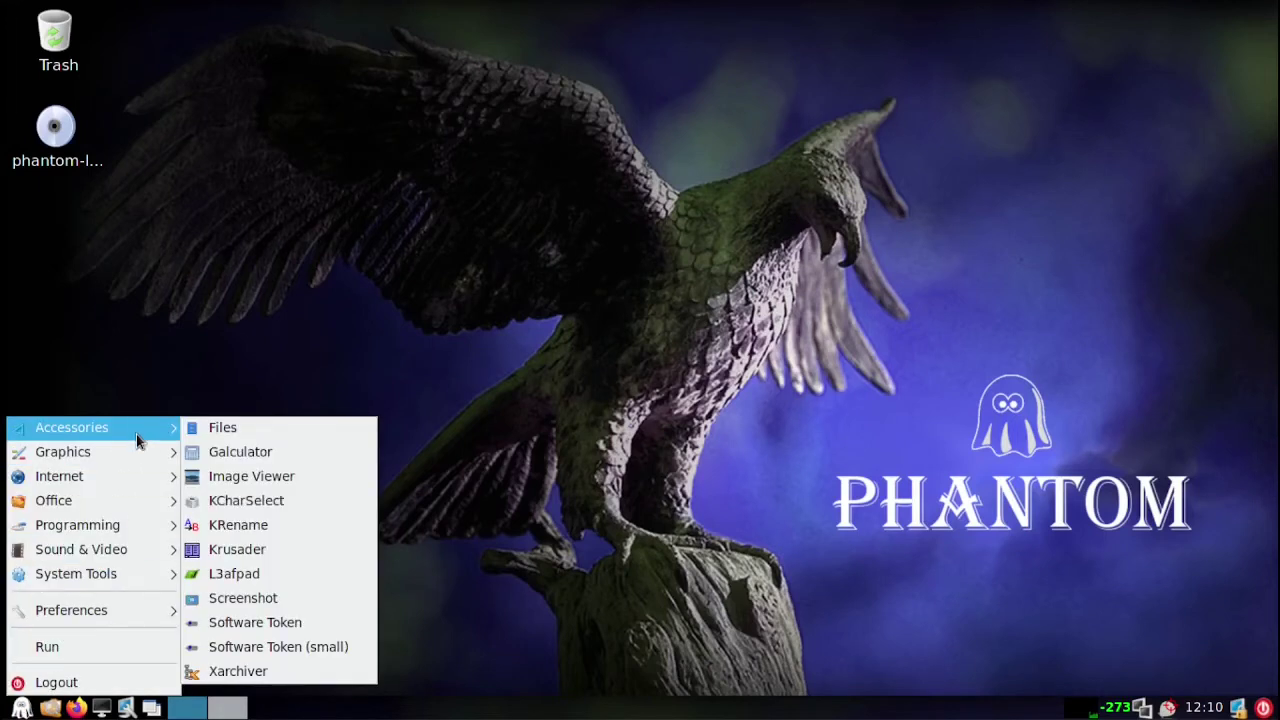
mouse_move(137, 452)
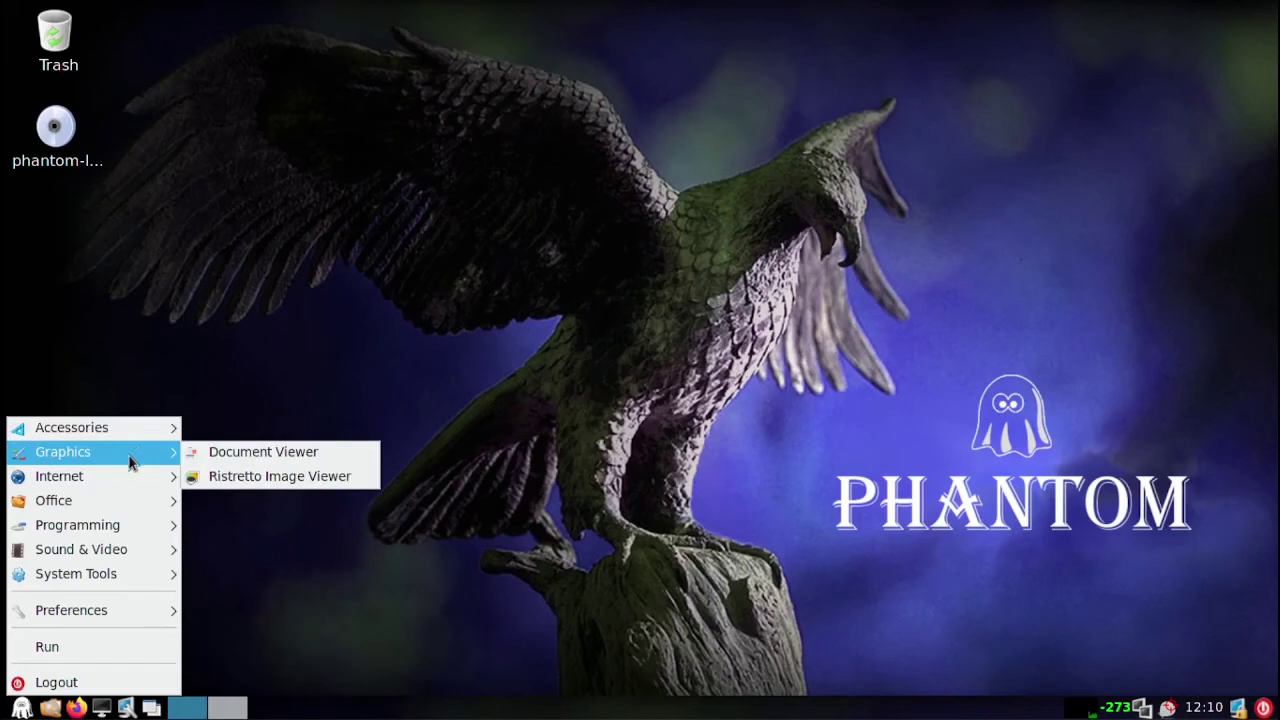
mouse_move(124, 477)
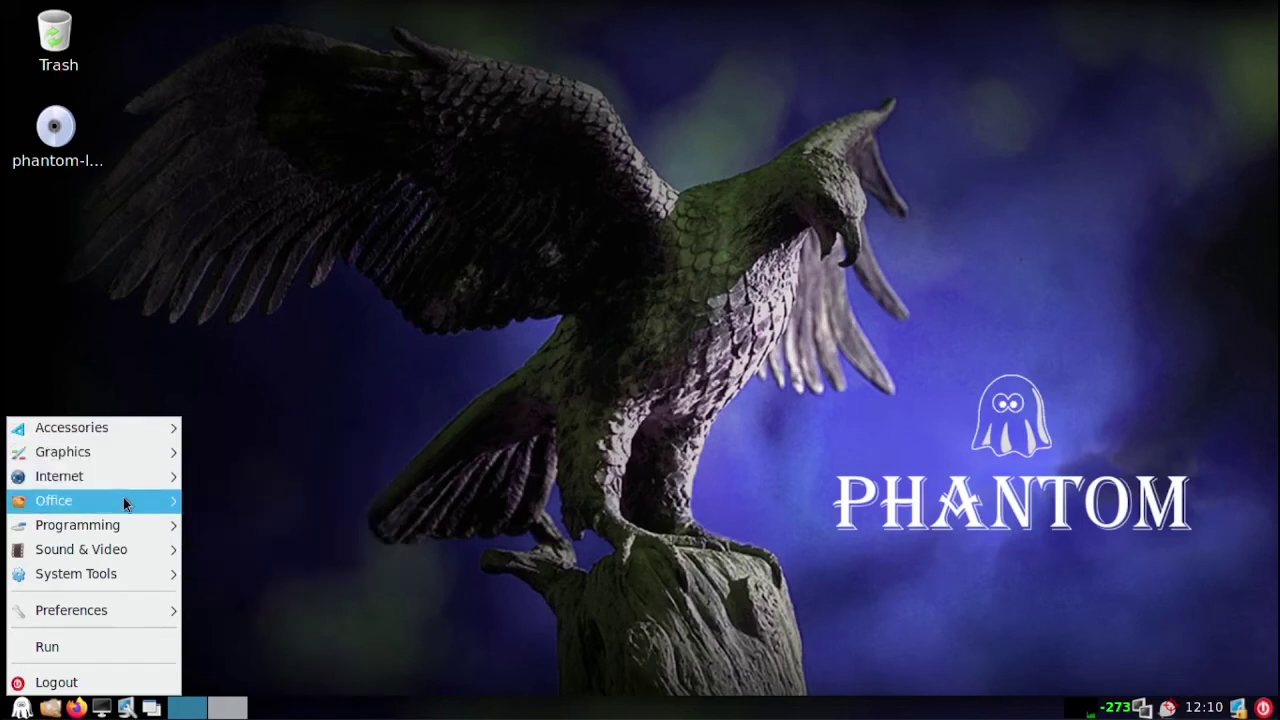
mouse_move(123, 502)
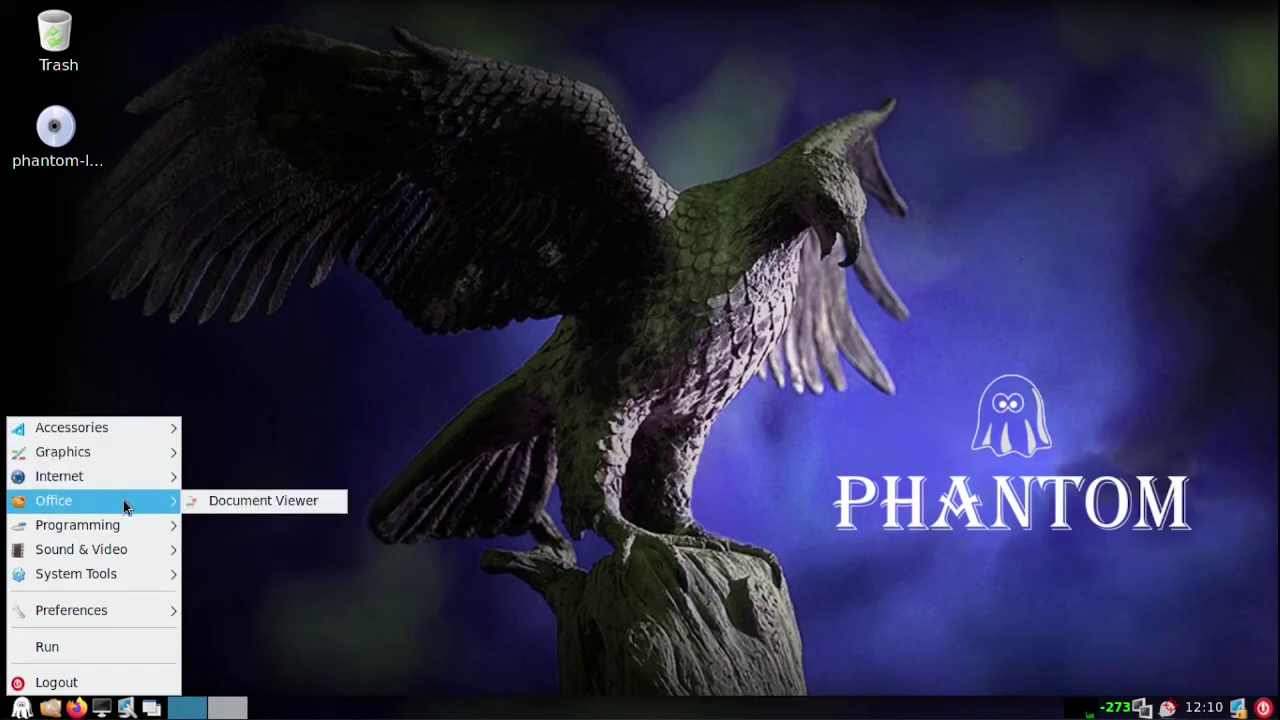
mouse_move(120, 525)
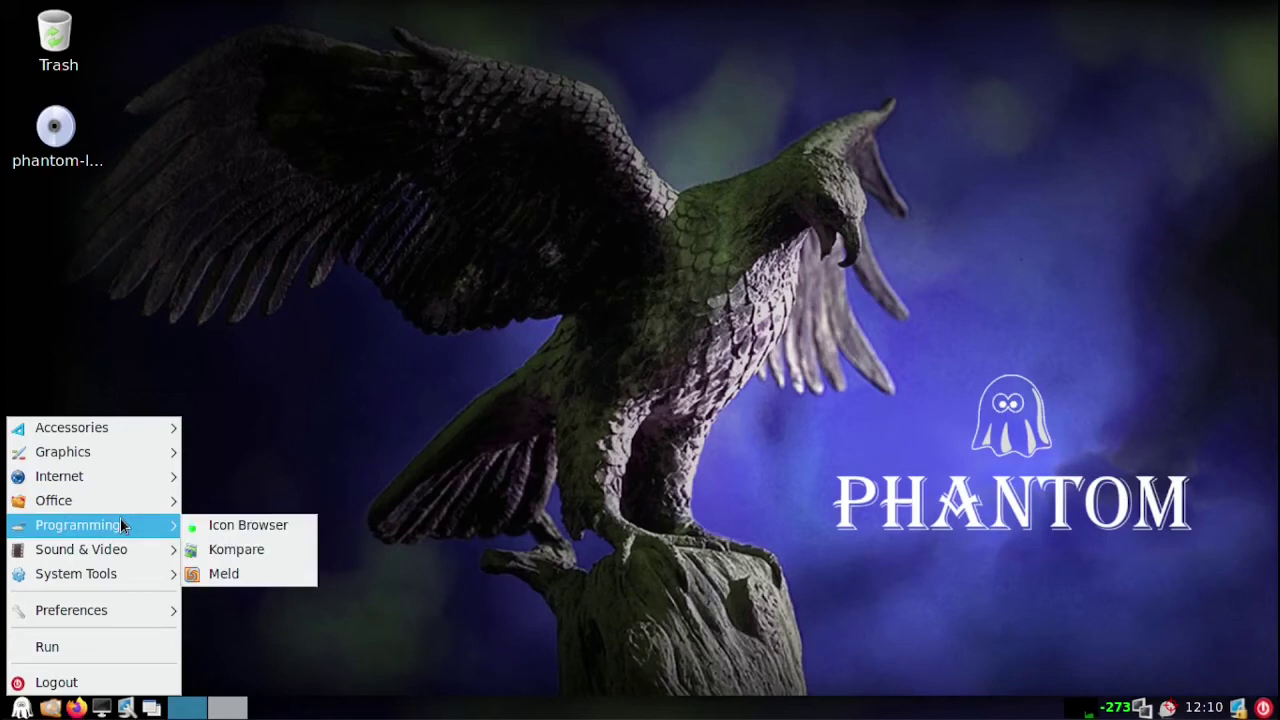
mouse_move(120, 558)
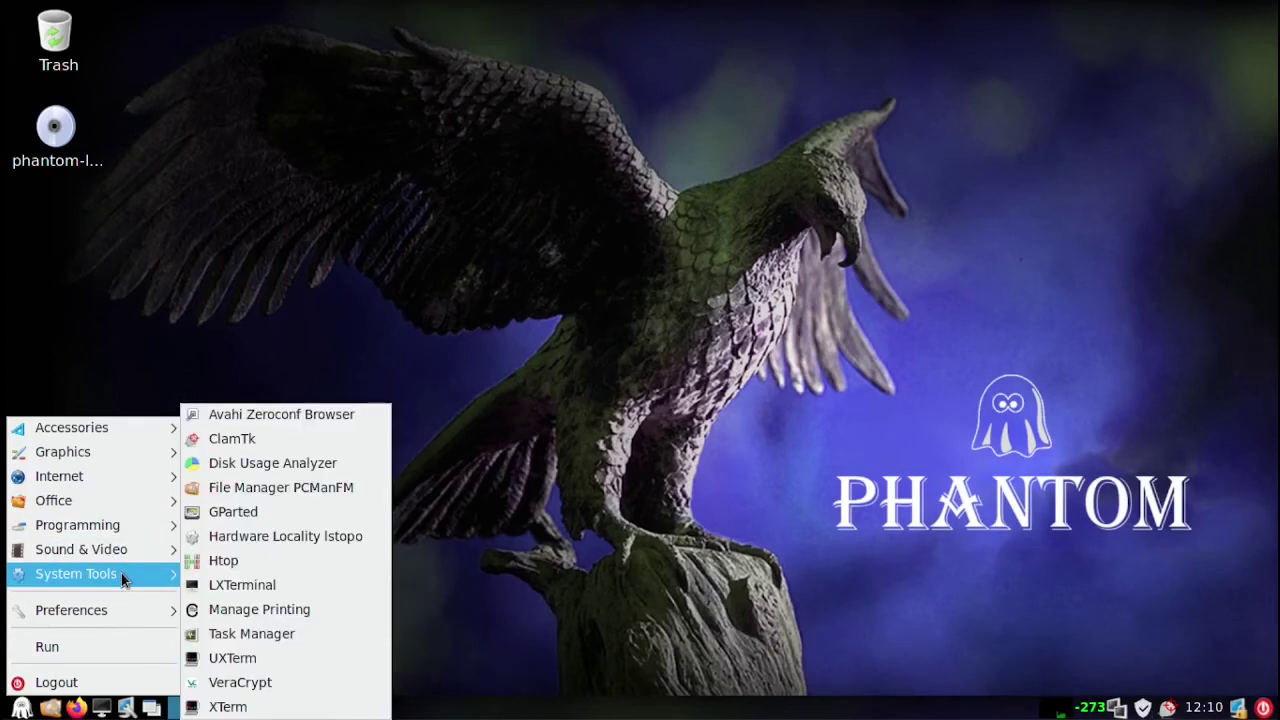
mouse_move(133, 603)
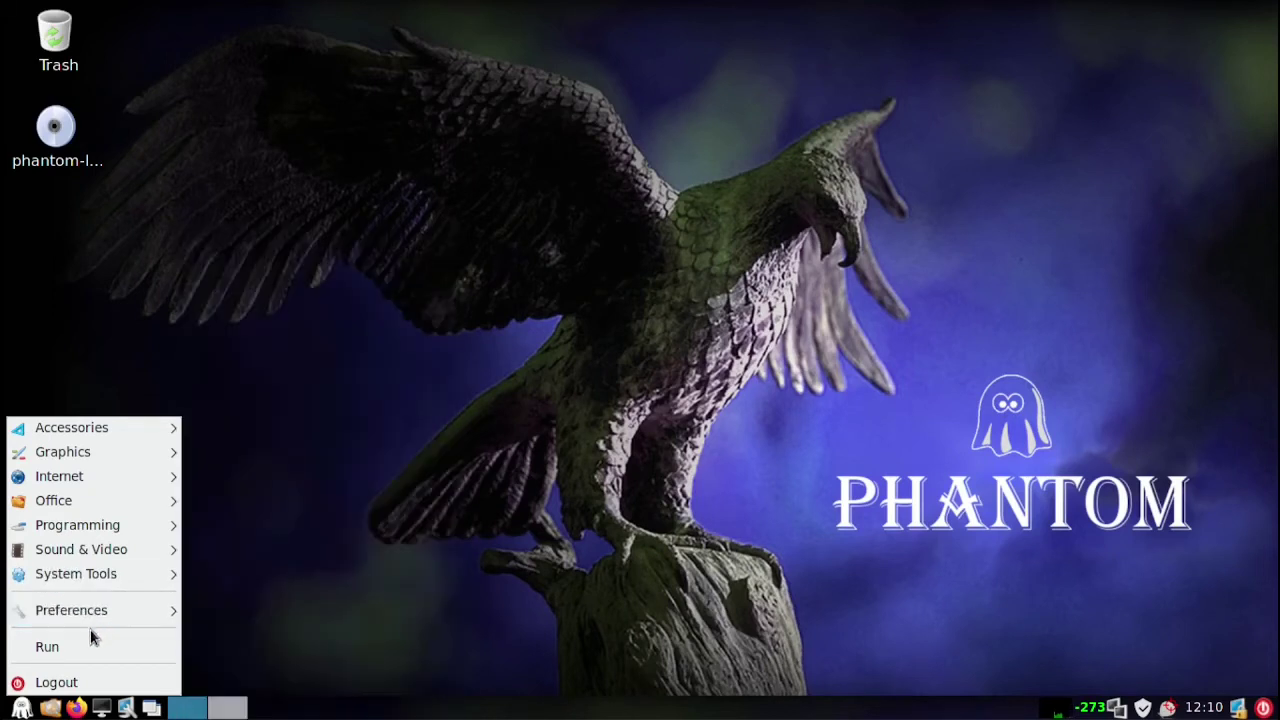
click(22, 708)
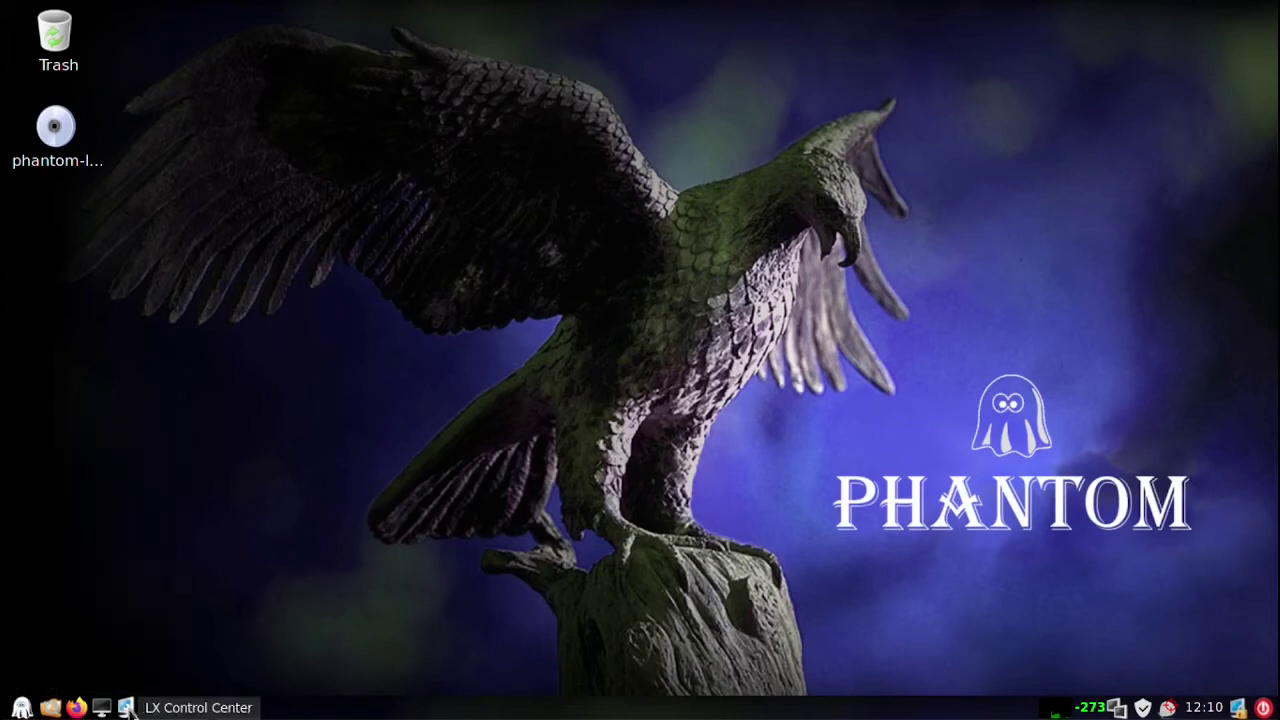
click(128, 708)
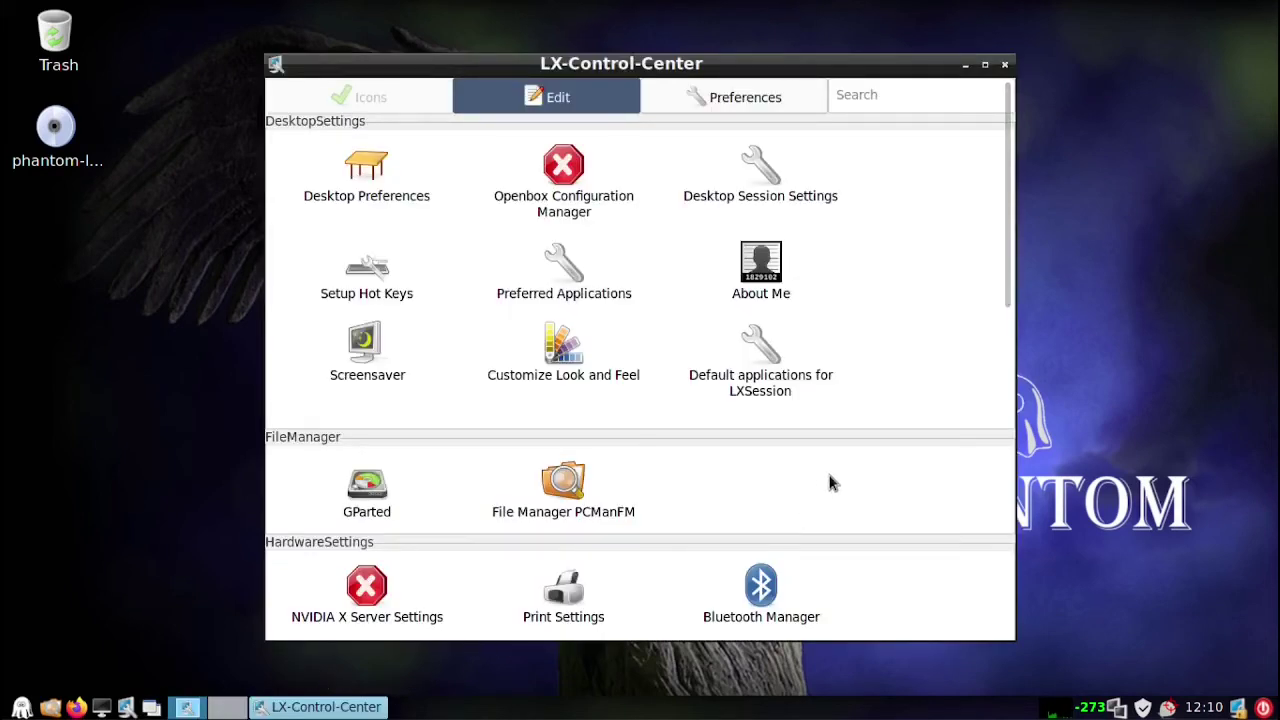
scroll(829, 477, down, 5)
scroll(829, 482, down, 1)
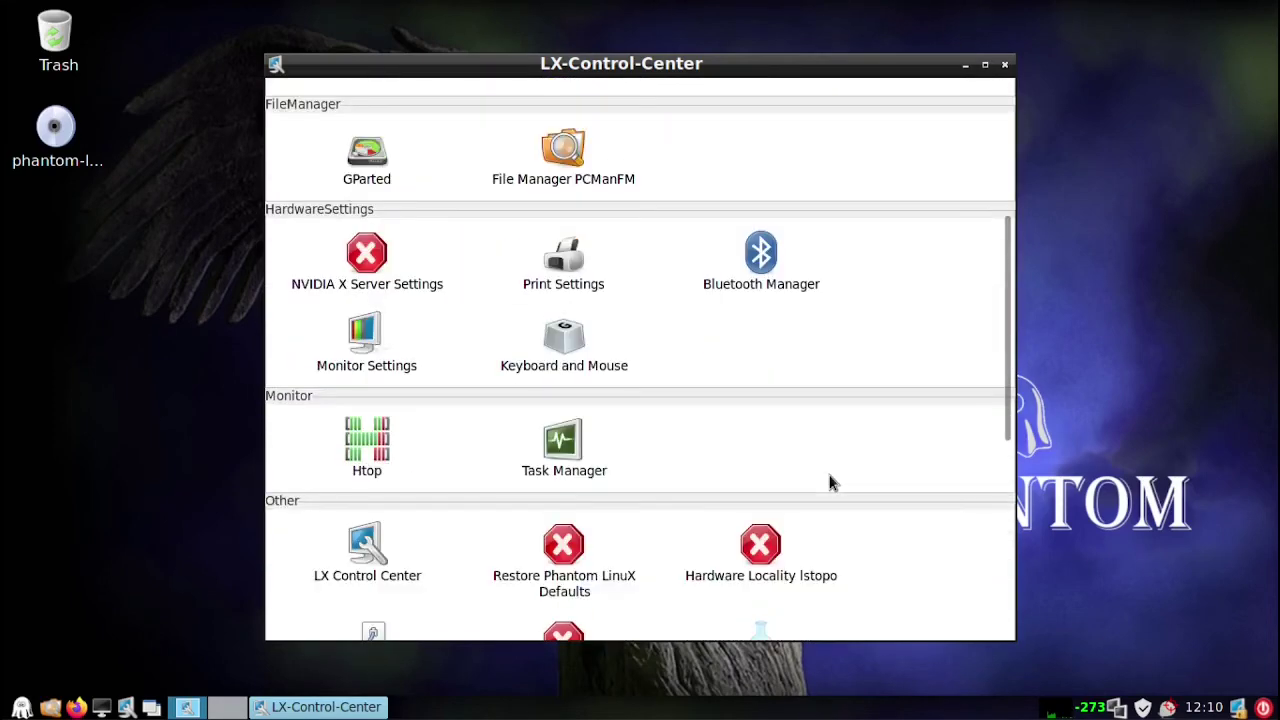
scroll(829, 482, down, 2)
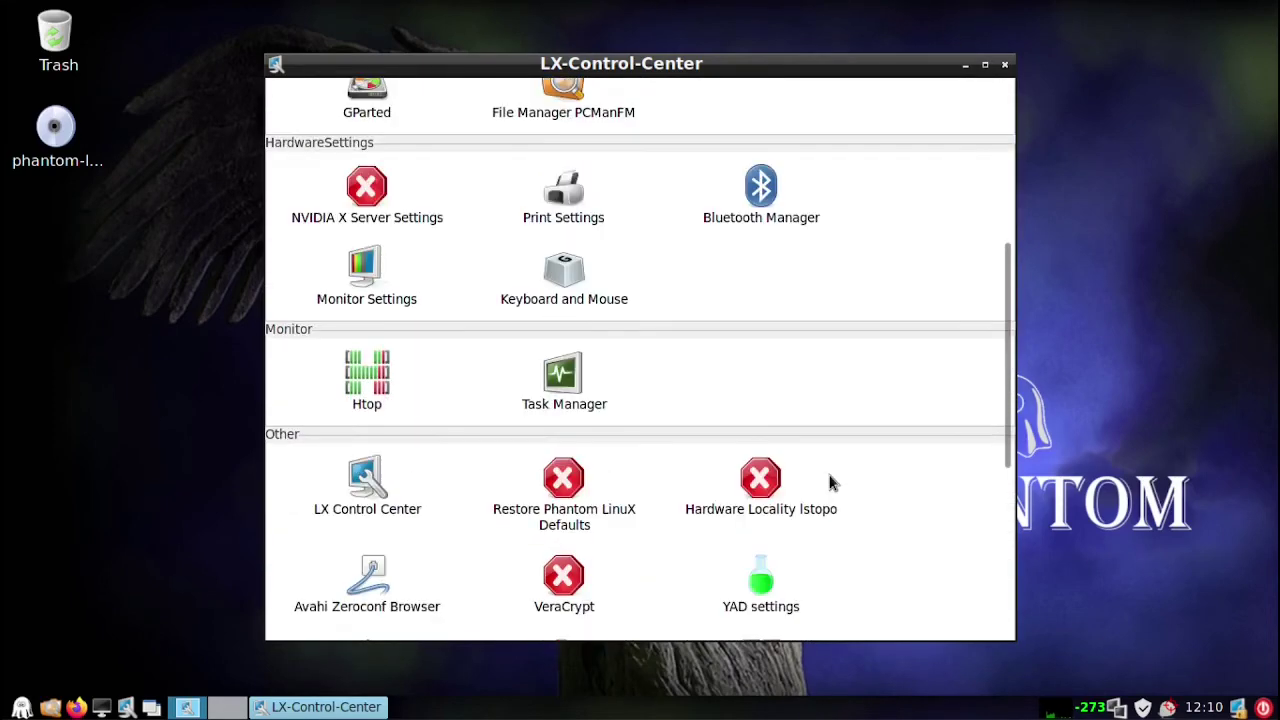
scroll(829, 482, down, 2)
scroll(829, 482, down, 1)
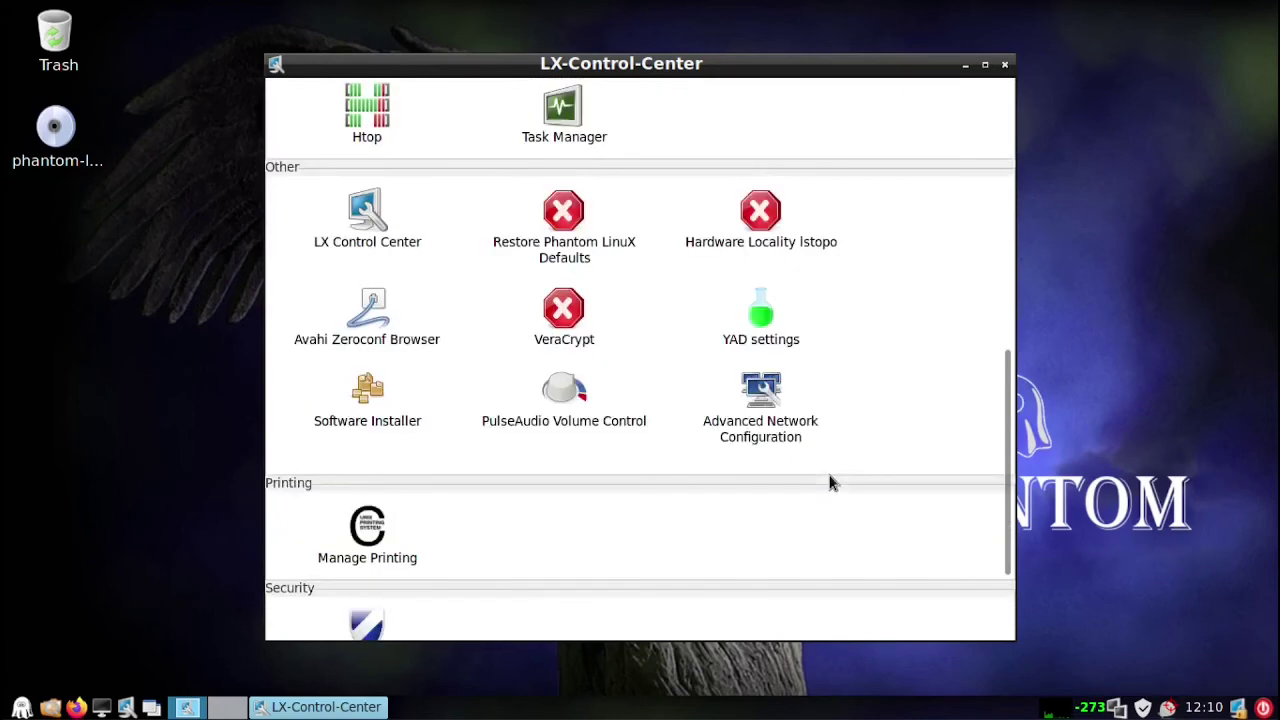
scroll(829, 482, down, 3)
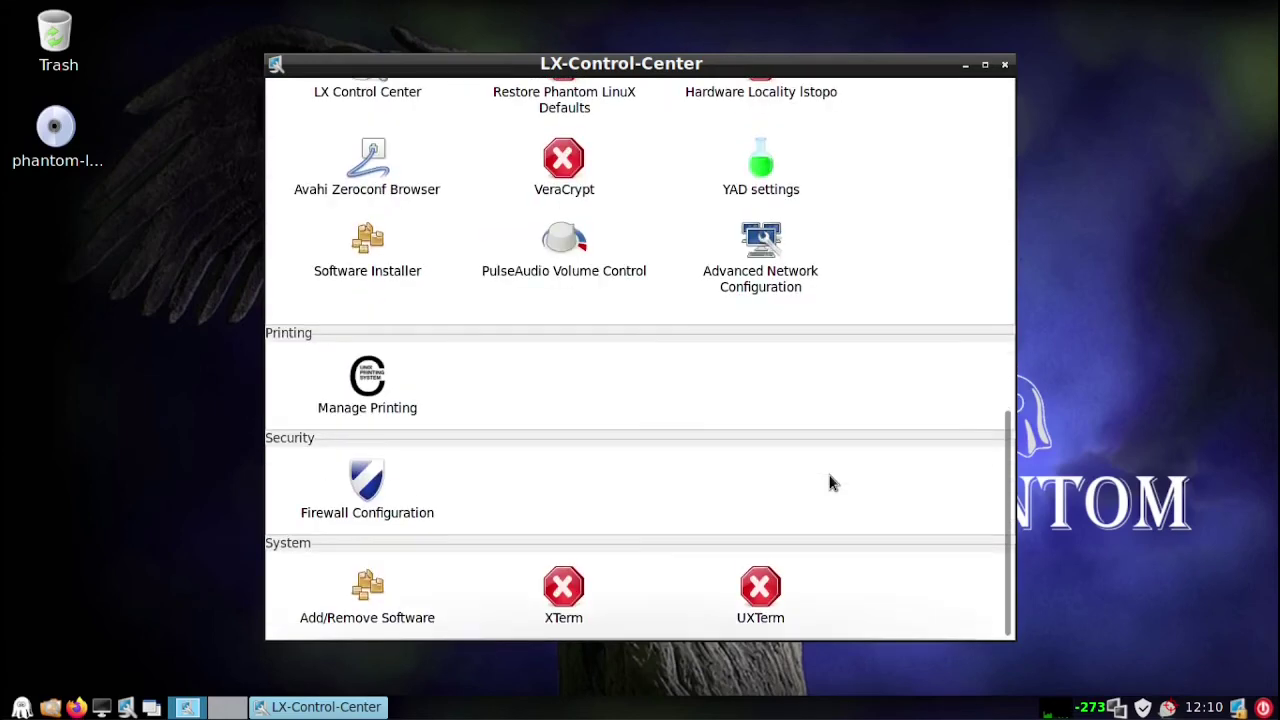
click(1004, 64)
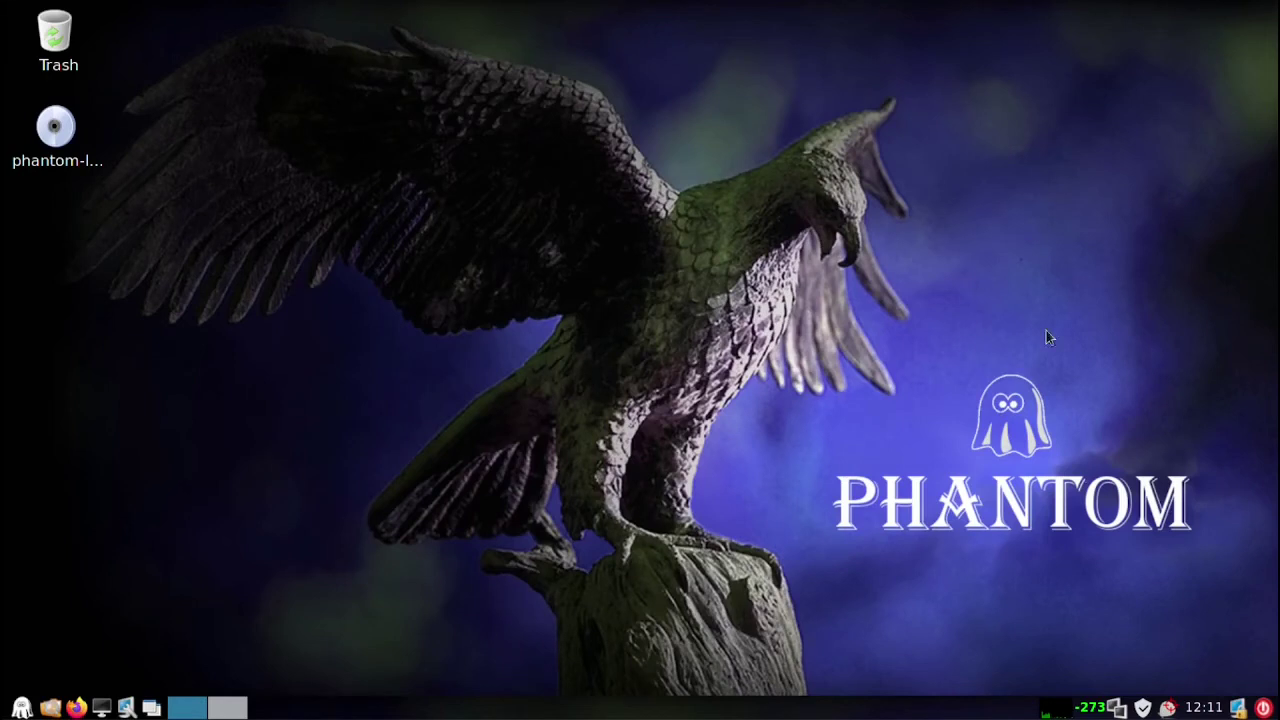
Open Add/Remove Software and scroll through the pending Updates list totalling 679,6 MB
click(1143, 708)
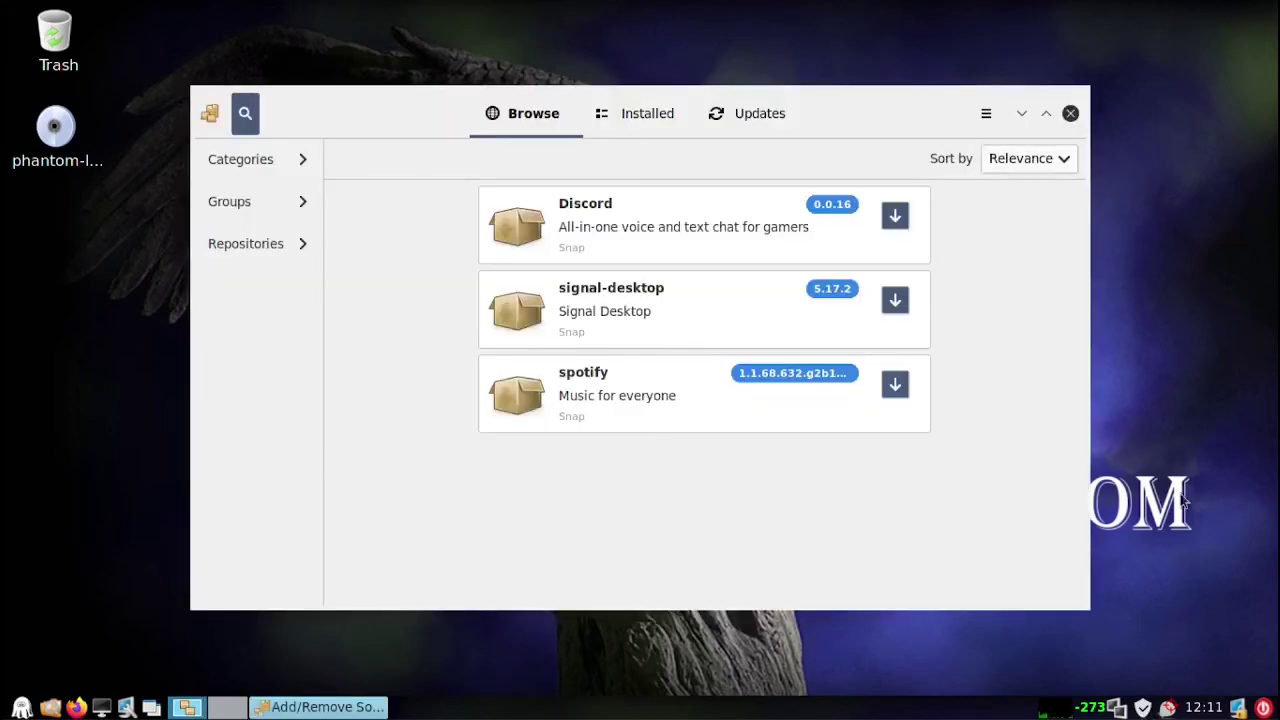
click(756, 126)
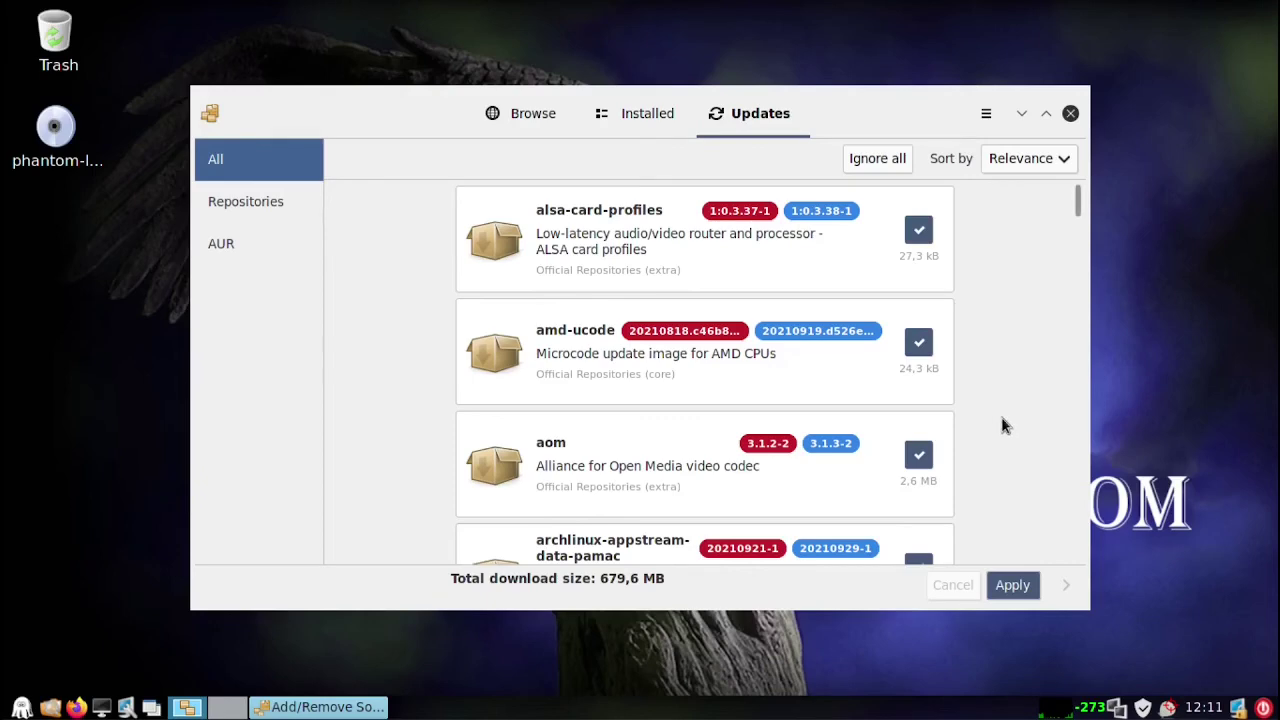
scroll(1002, 420, down, 10)
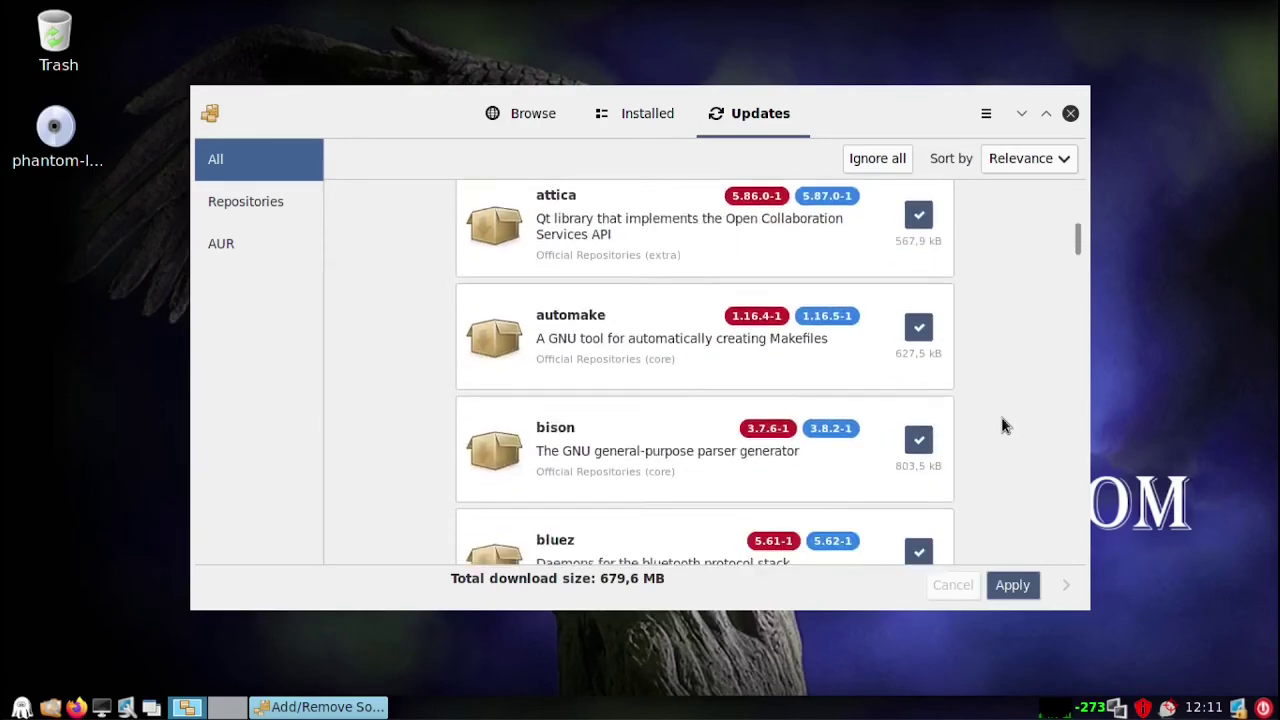
scroll(1002, 420, down, 15)
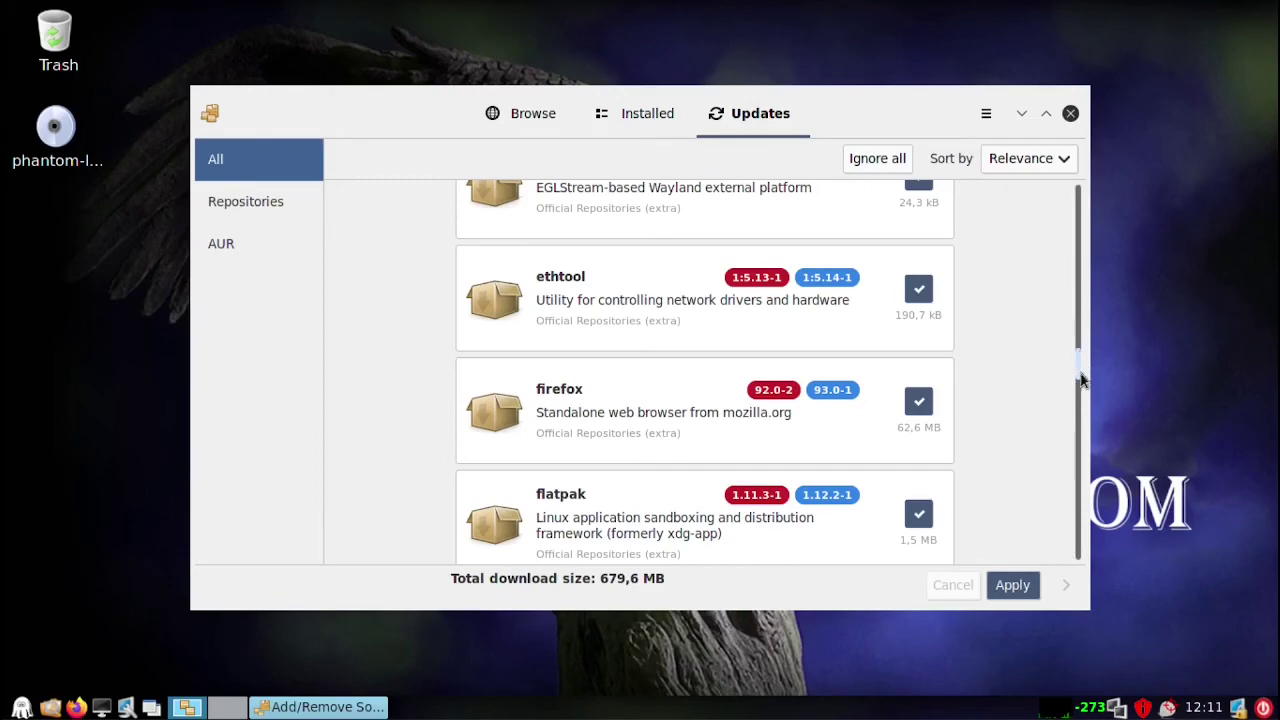
scroll(1080, 378, down, 1)
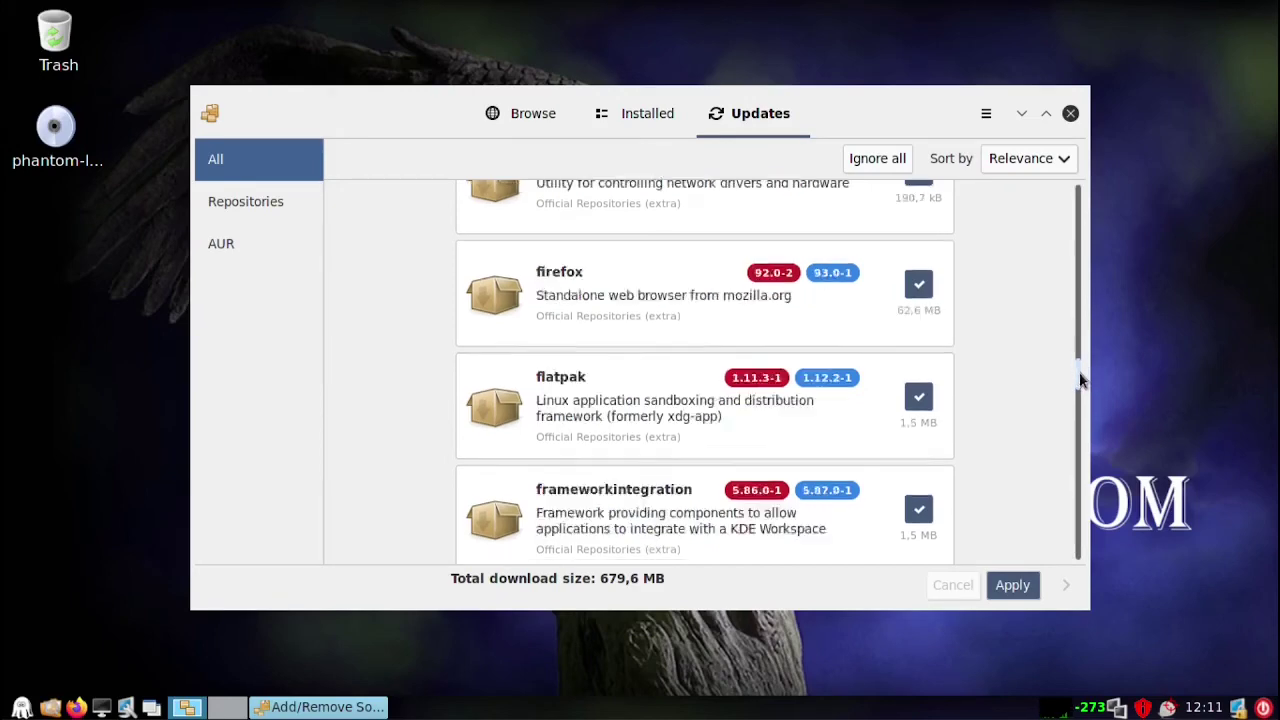
drag(1079, 372, 1097, 557)
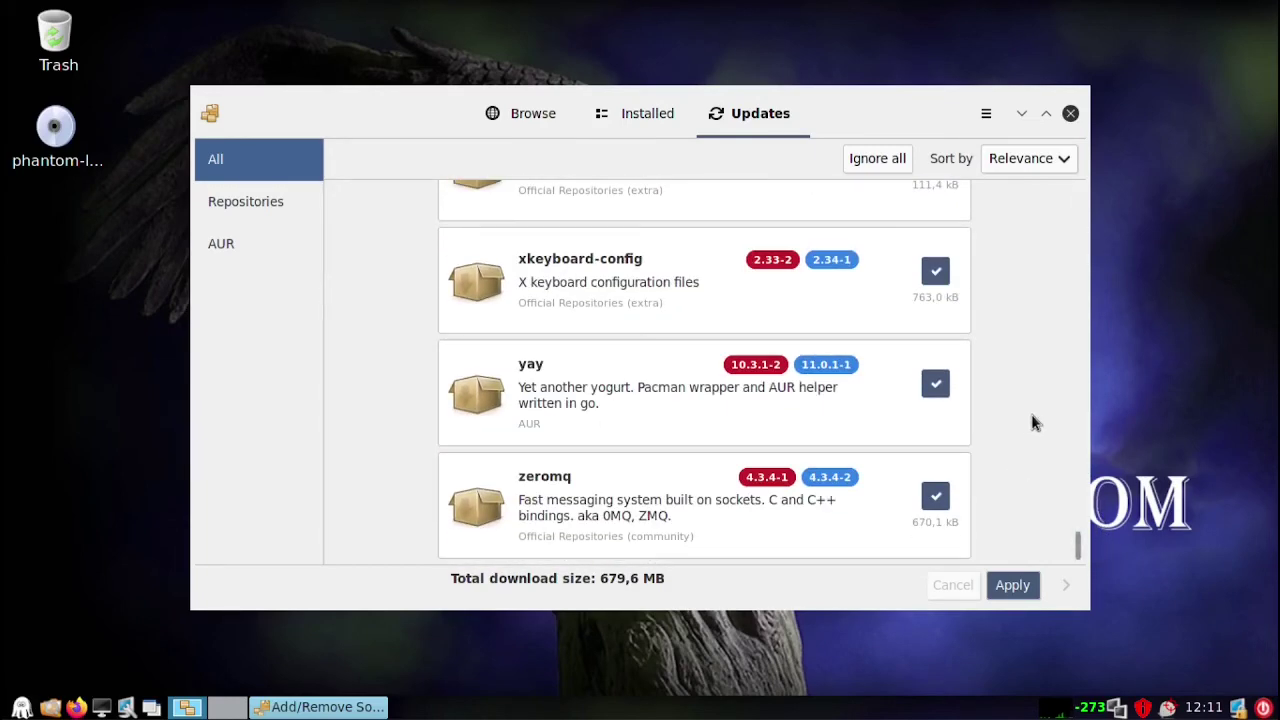
Check the installed packages, then browse to the Productivity software category
click(638, 116)
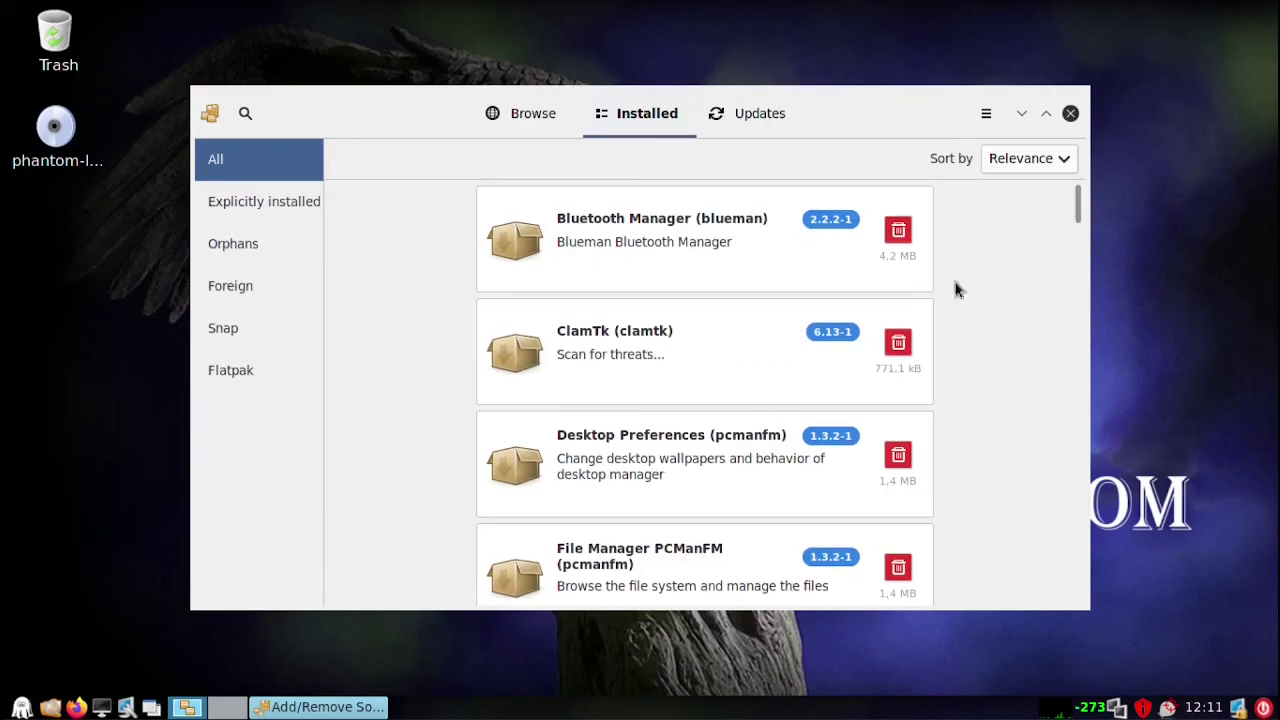
click(500, 122)
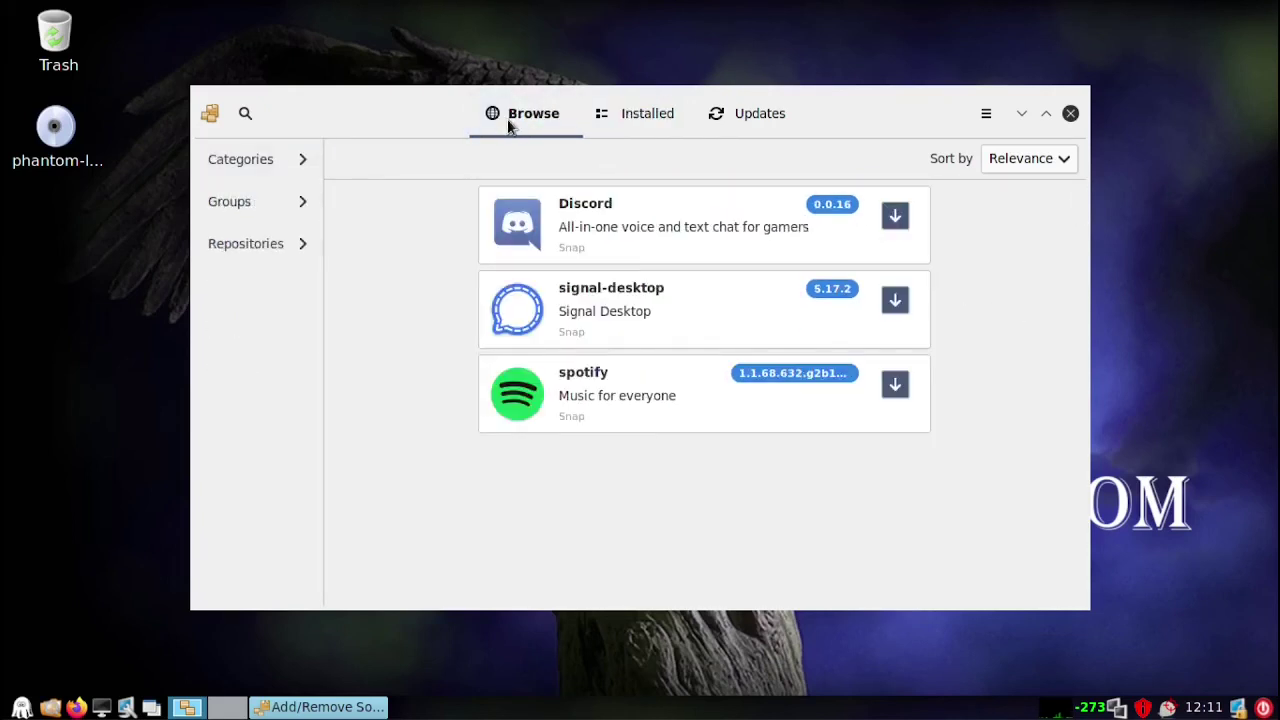
click(265, 166)
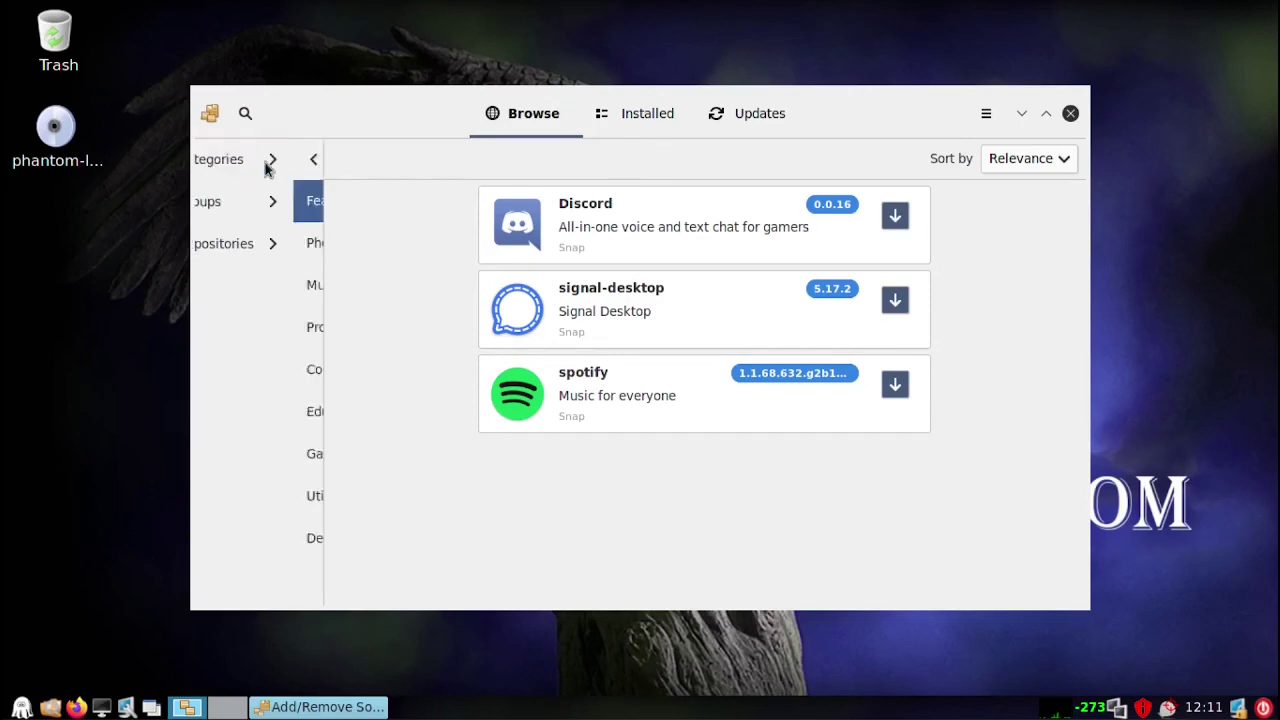
click(250, 326)
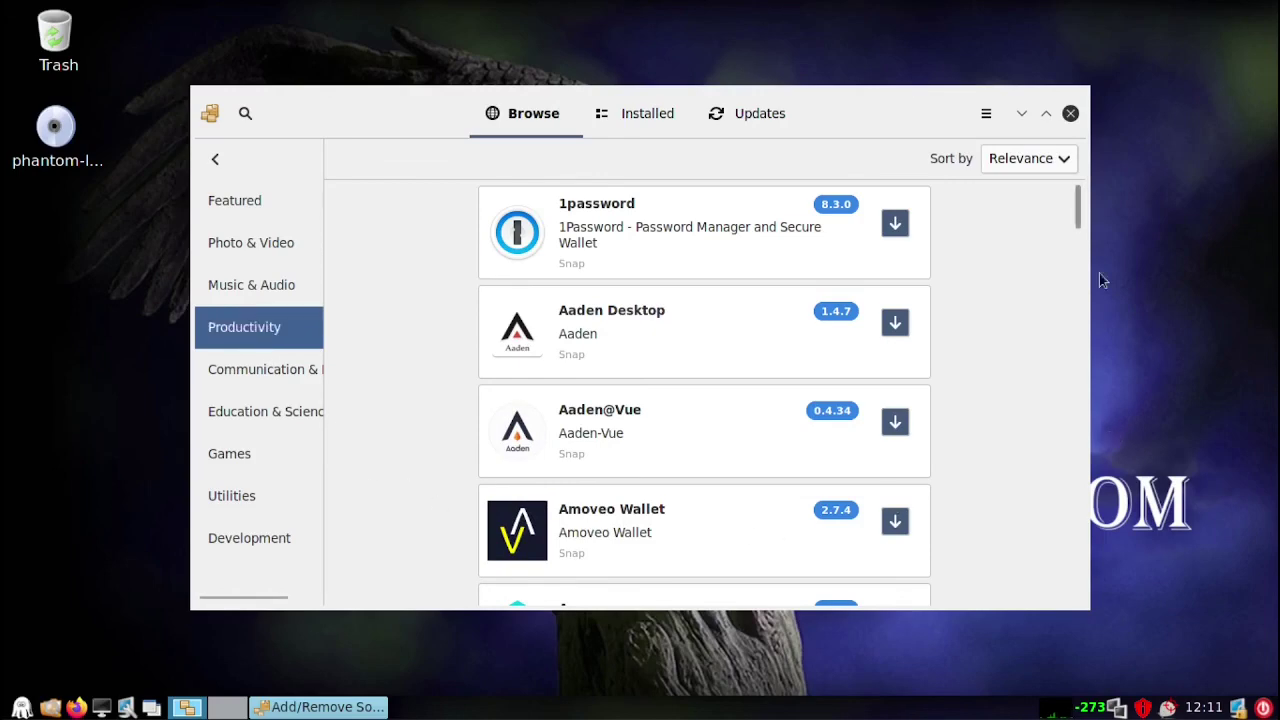
Scroll the Productivity list and open the libreoffice 7.2.1.2 package details
drag(1078, 218, 1070, 358)
drag(1065, 415, 1076, 386)
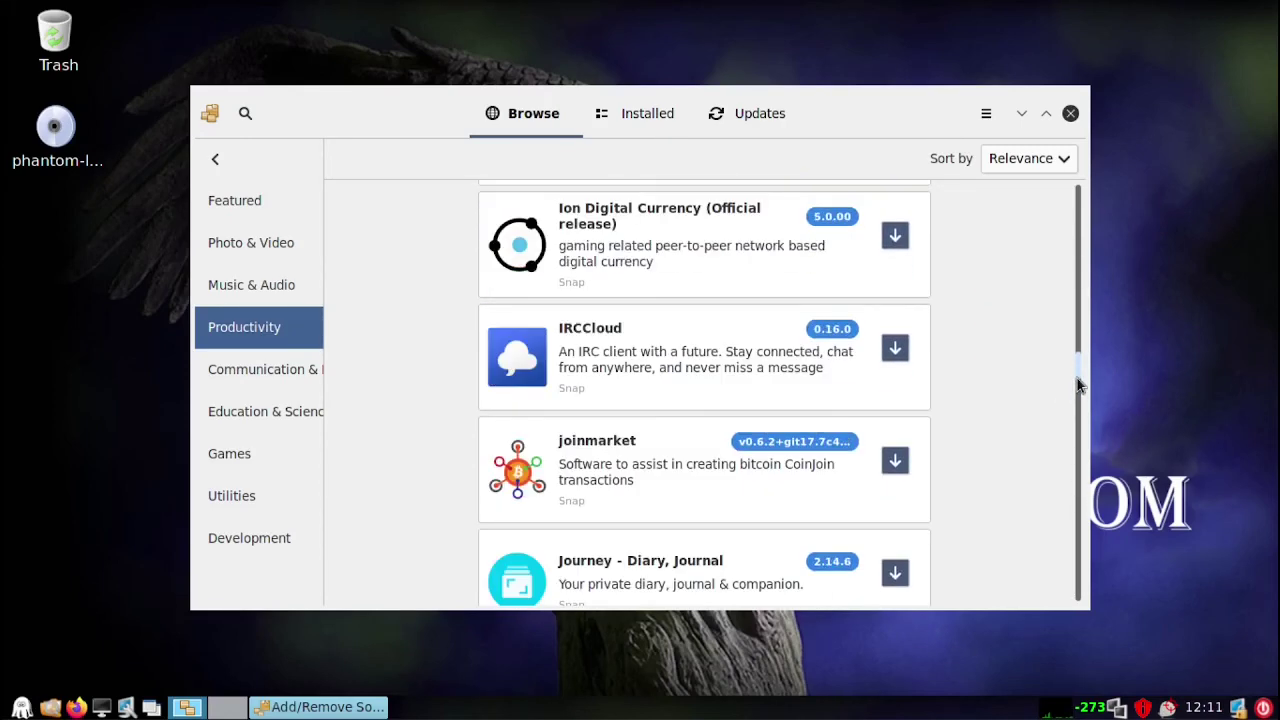
scroll(996, 397, down, 5)
scroll(996, 397, down, 2)
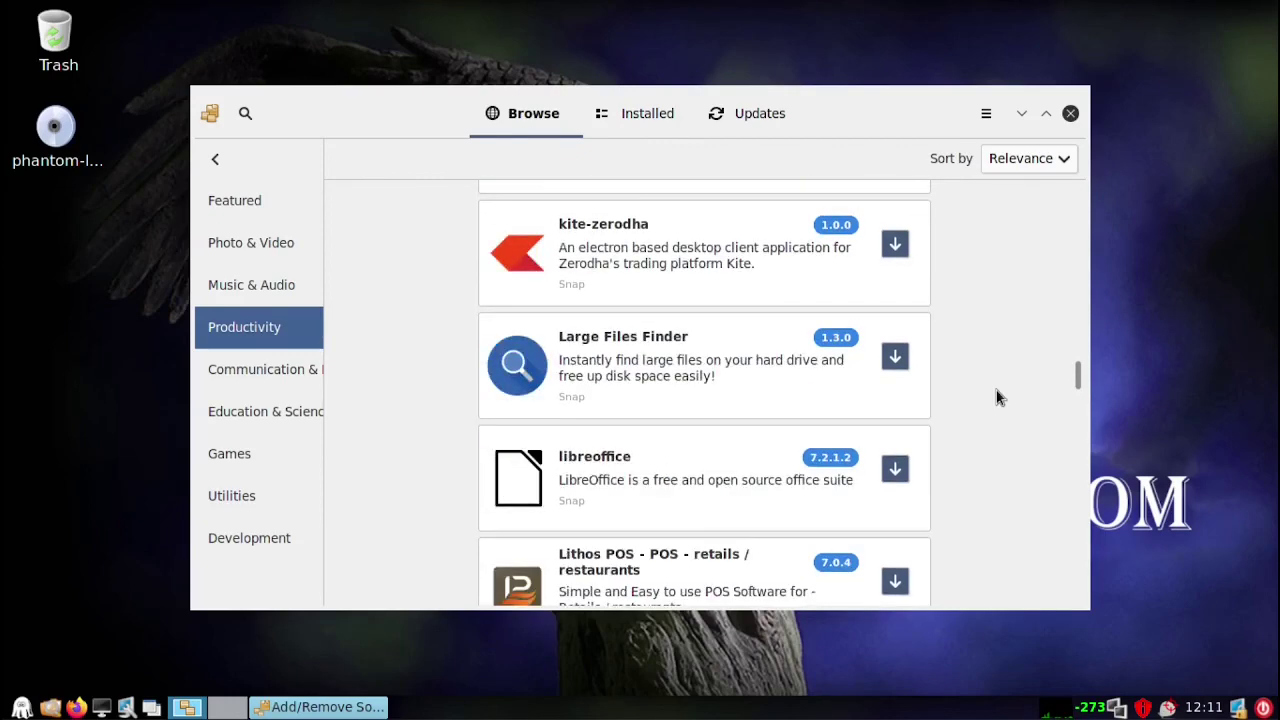
click(632, 481)
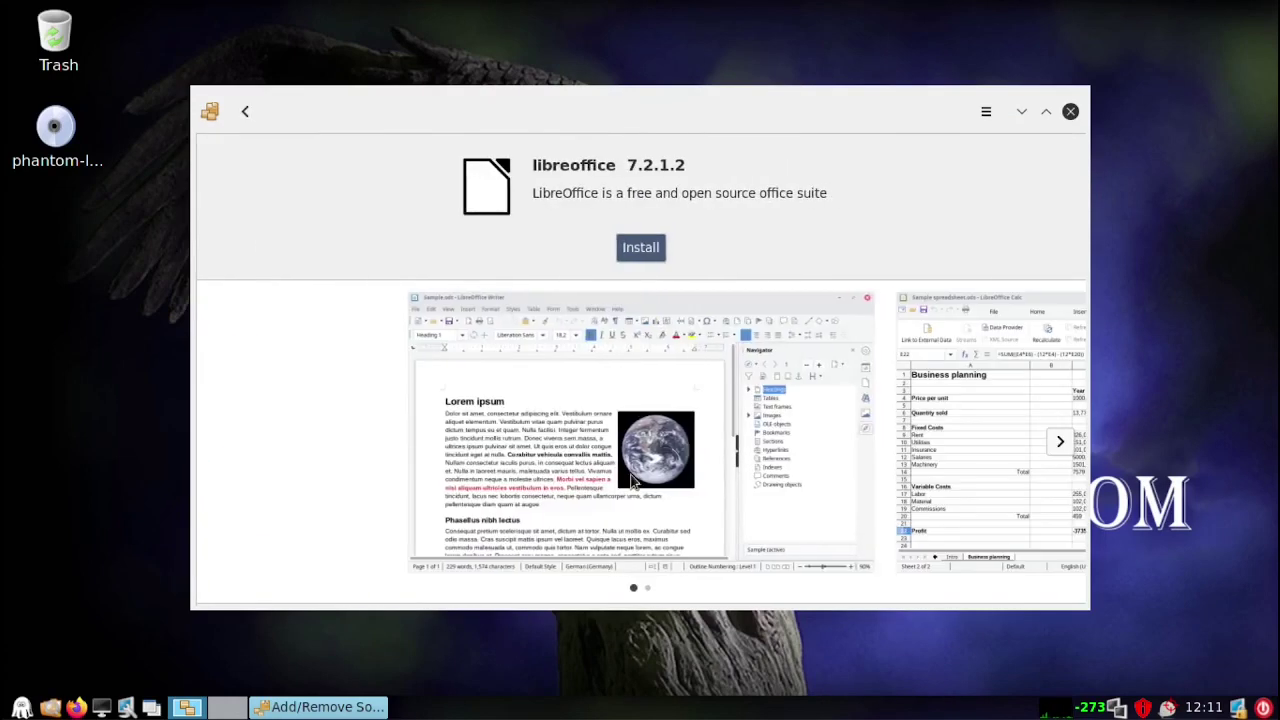